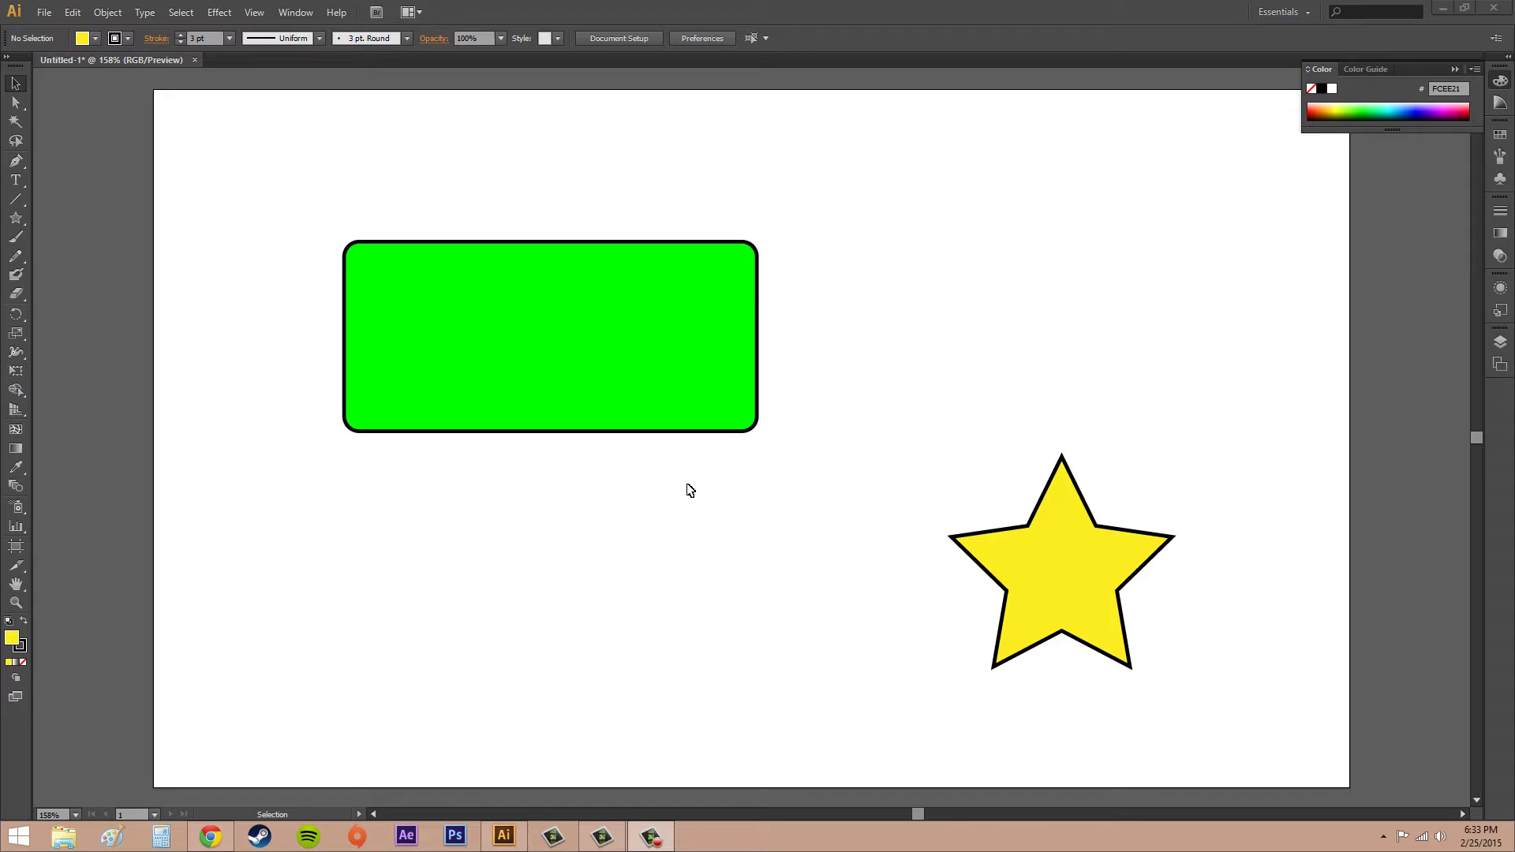
Step: Select the green rounded rectangle and drag it slightly right and down with Free Transform
left_click(624, 363)
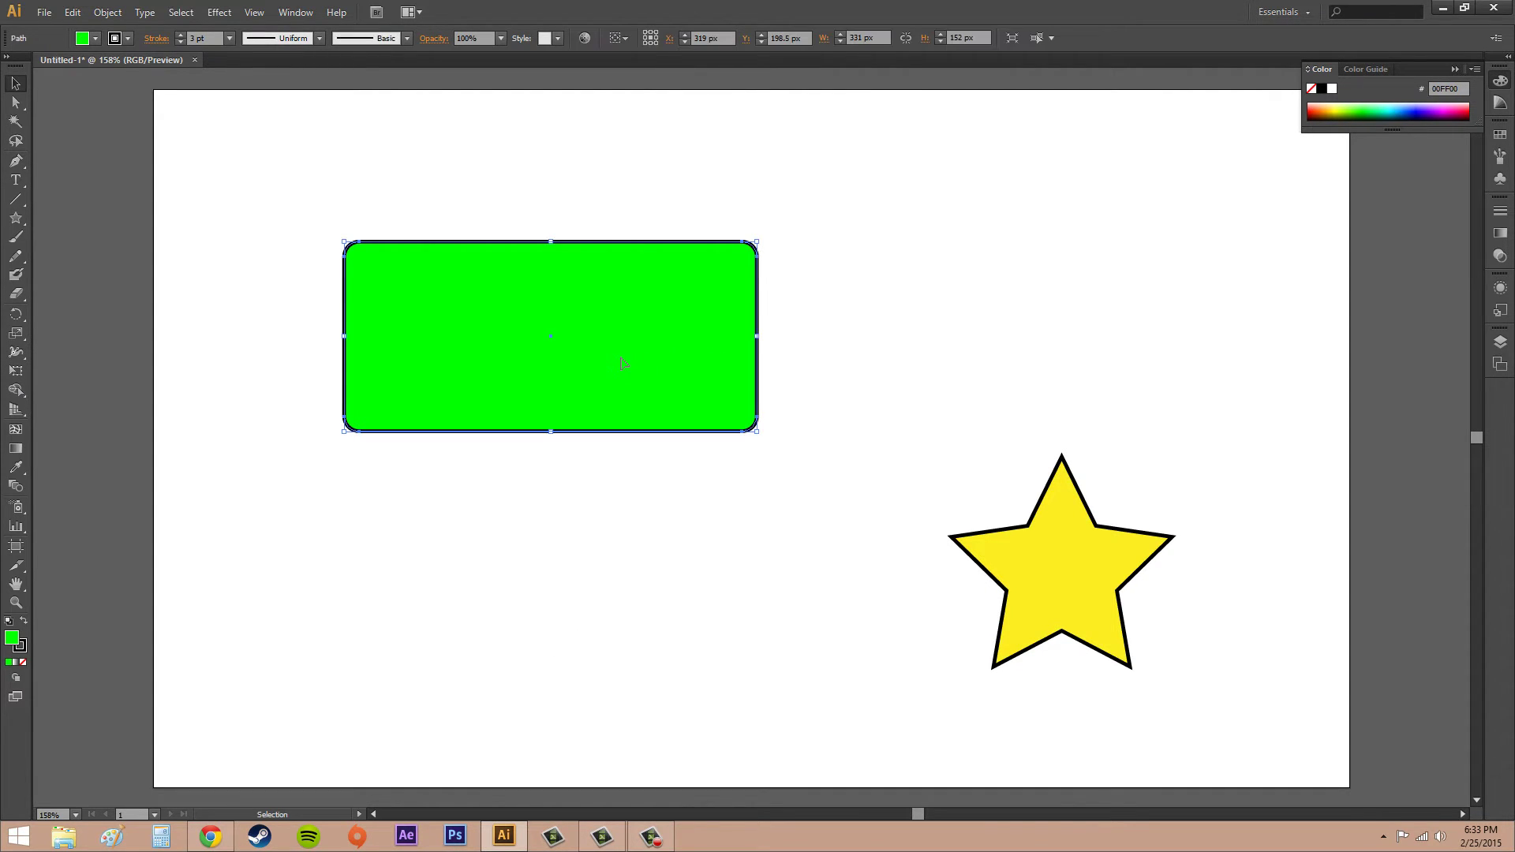
left_click(16, 372)
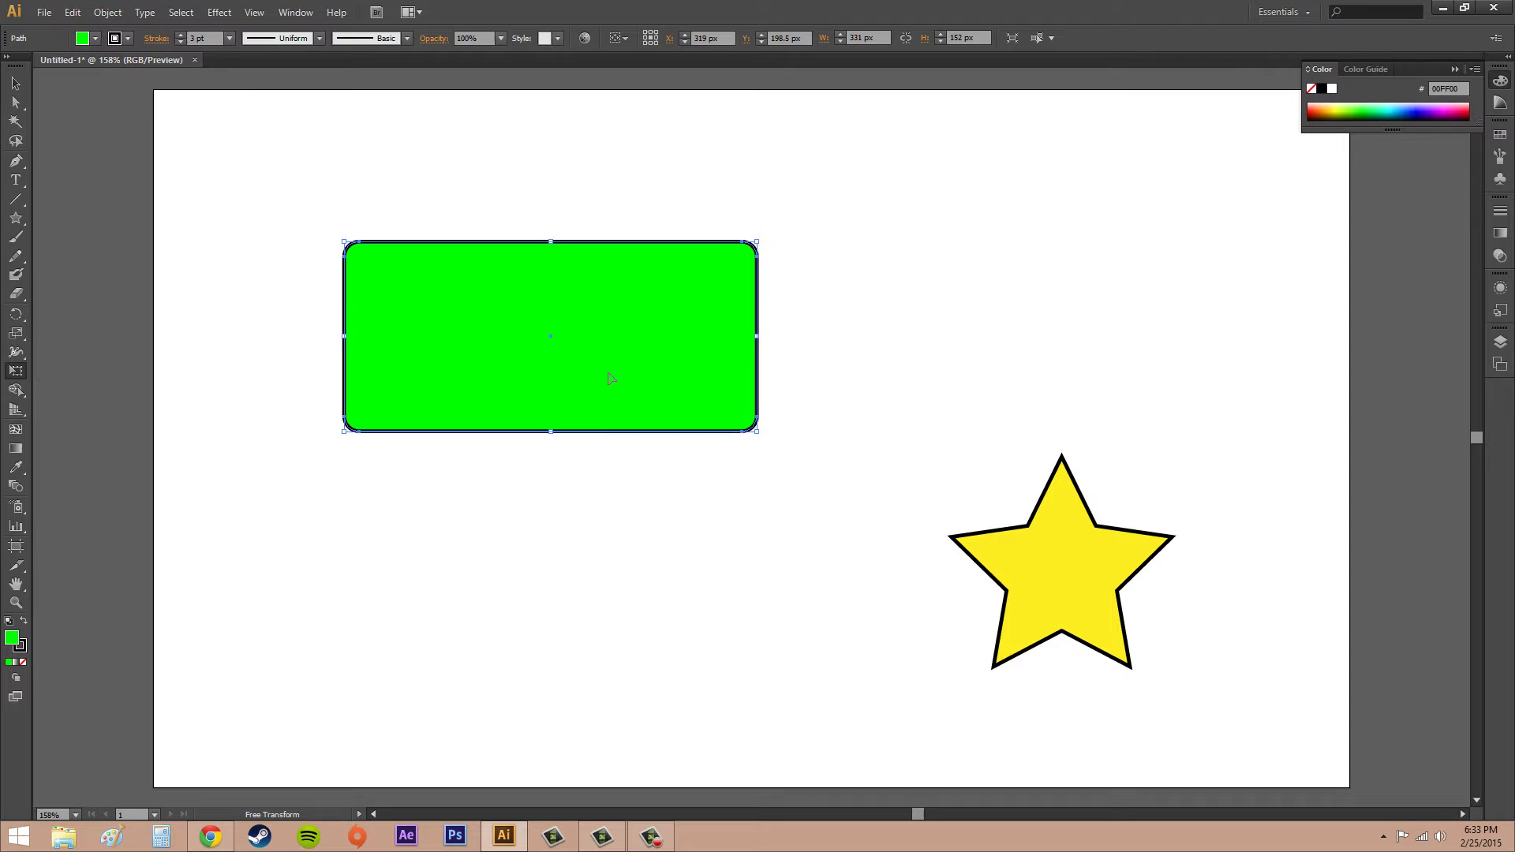
left_click_drag(610, 378, 705, 323)
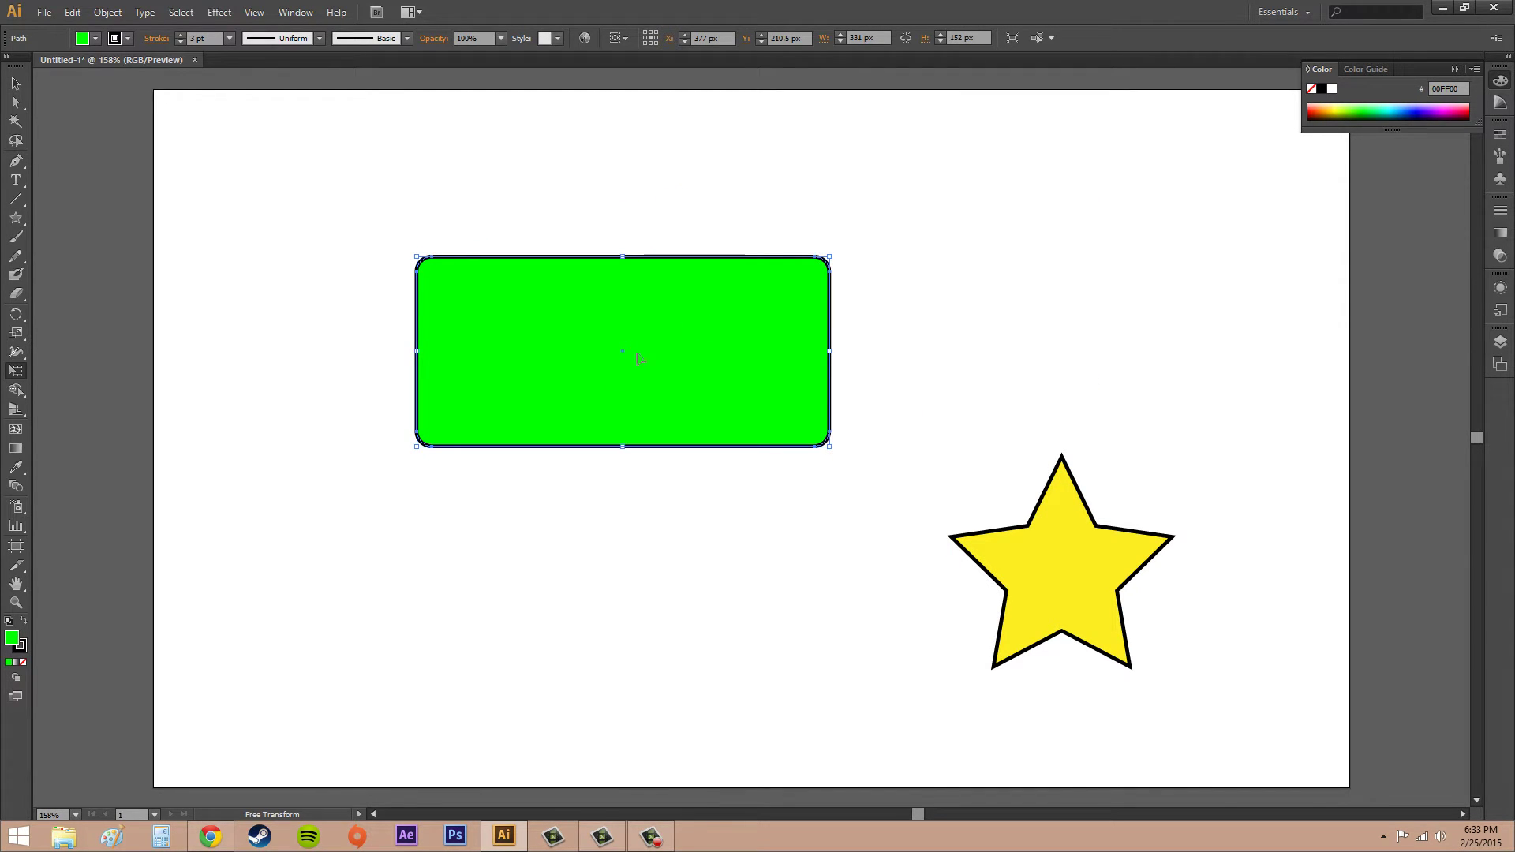
Step: Try a corner resize, a horizontal flip and a counter-clockwise rotation, undoing each one
left_click_drag(829, 257, 922, 202)
key("ctrl+z")
left_click_drag(418, 353, 1197, 375)
key("ctrl+z")
left_click_drag(836, 250, 716, 150)
key("ctrl+z")
left_click_drag(830, 352, 846, 477)
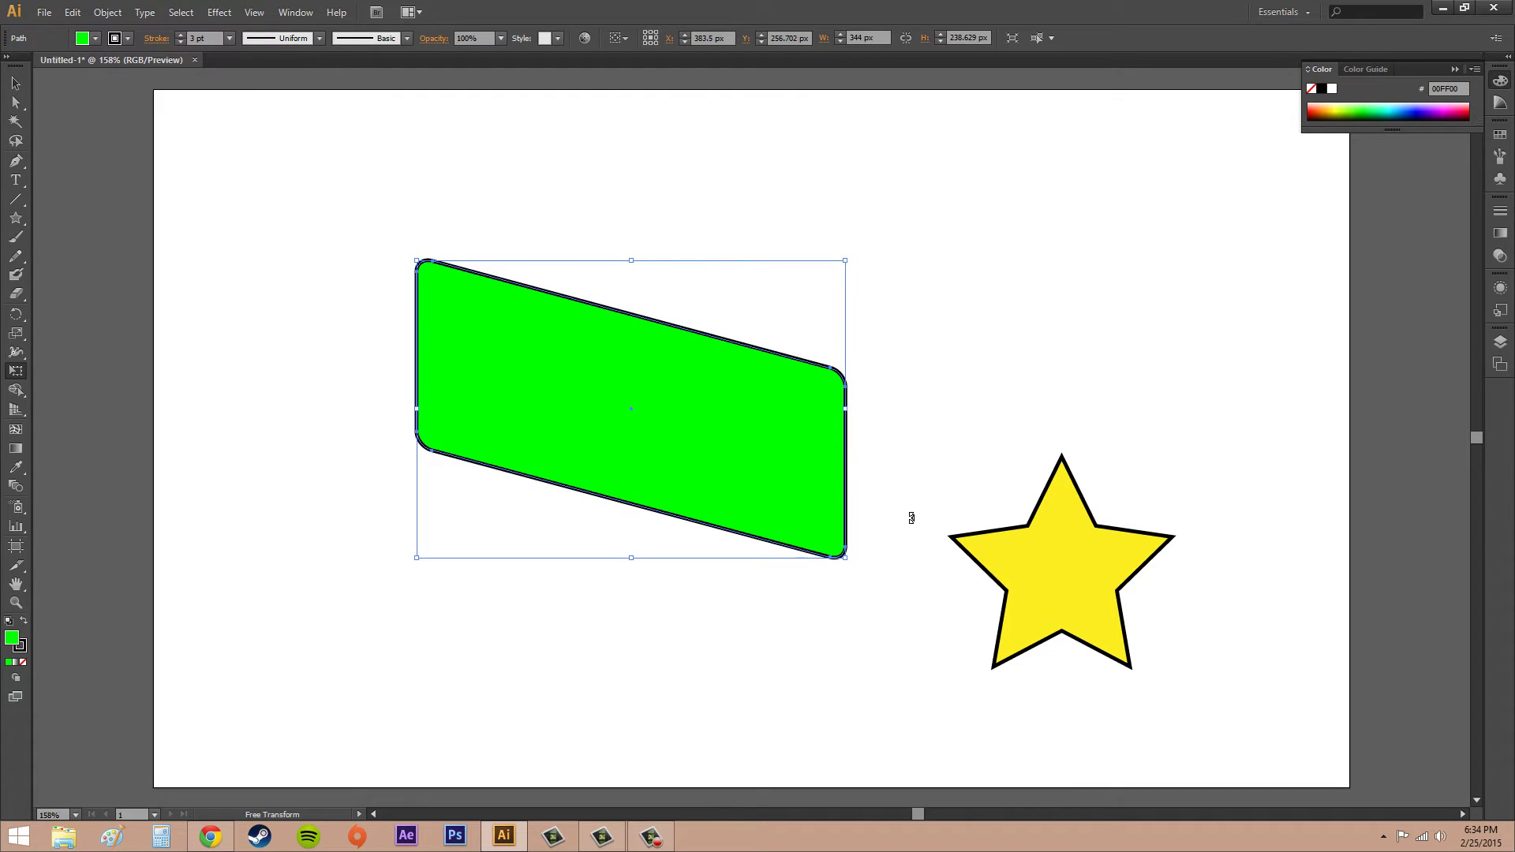
key("ctrl")
key("ctrl+z")
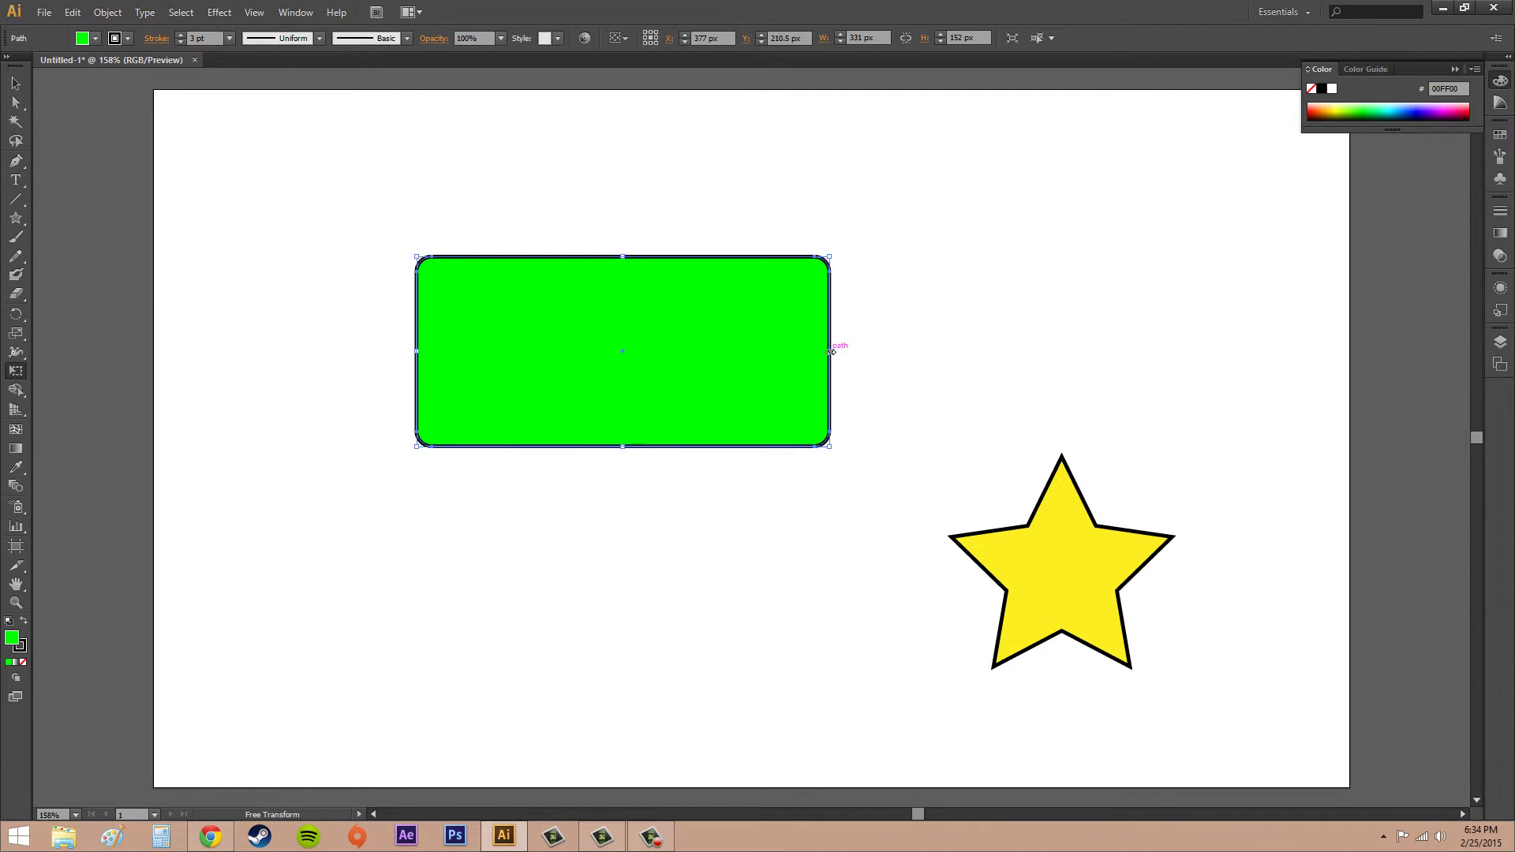
left_click_drag(830, 352, 870, 263)
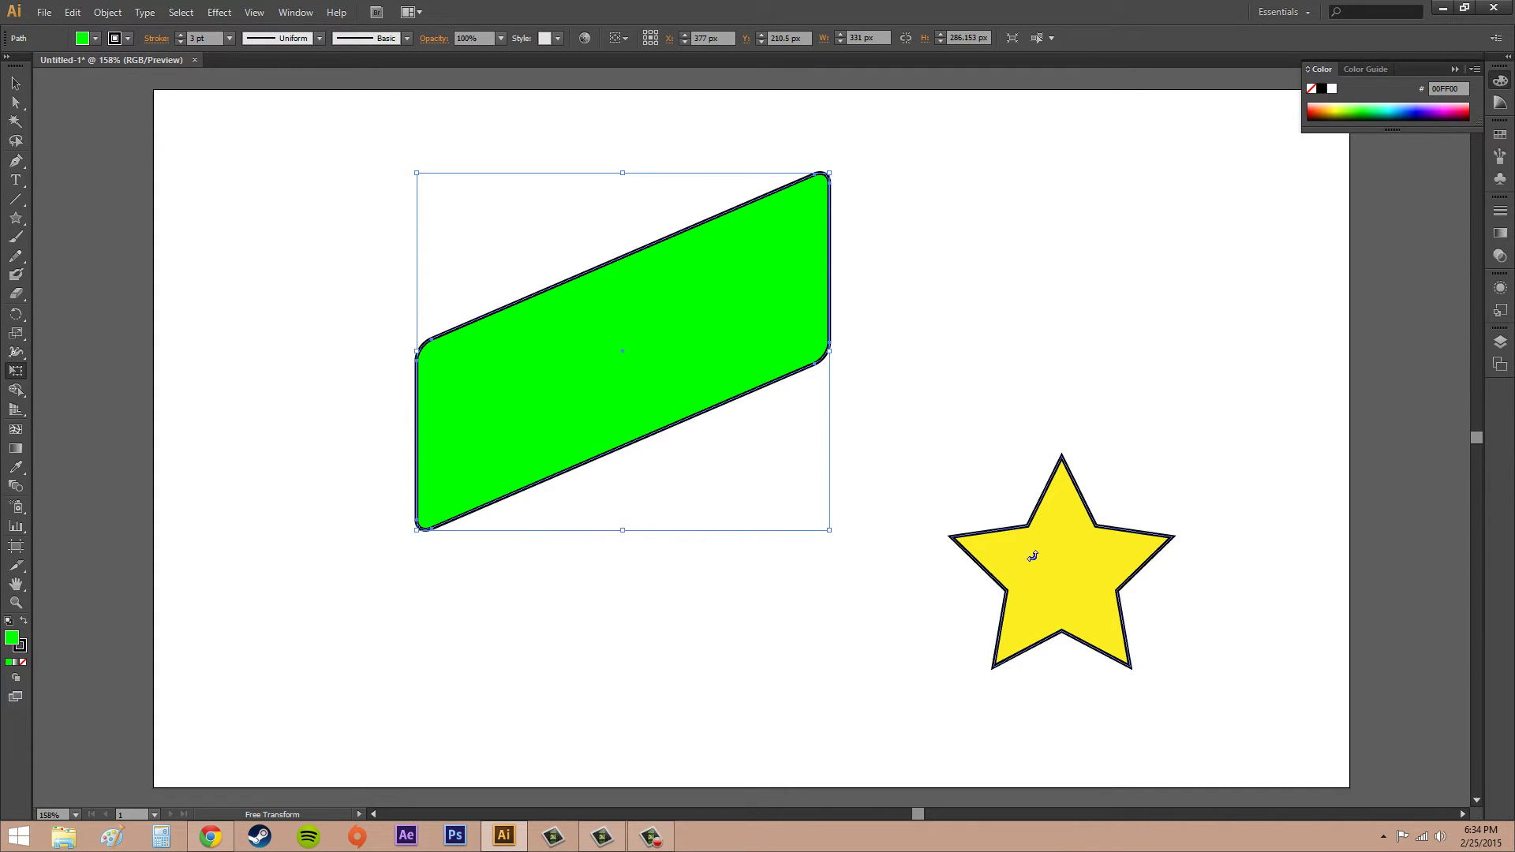
key("ctrl+z")
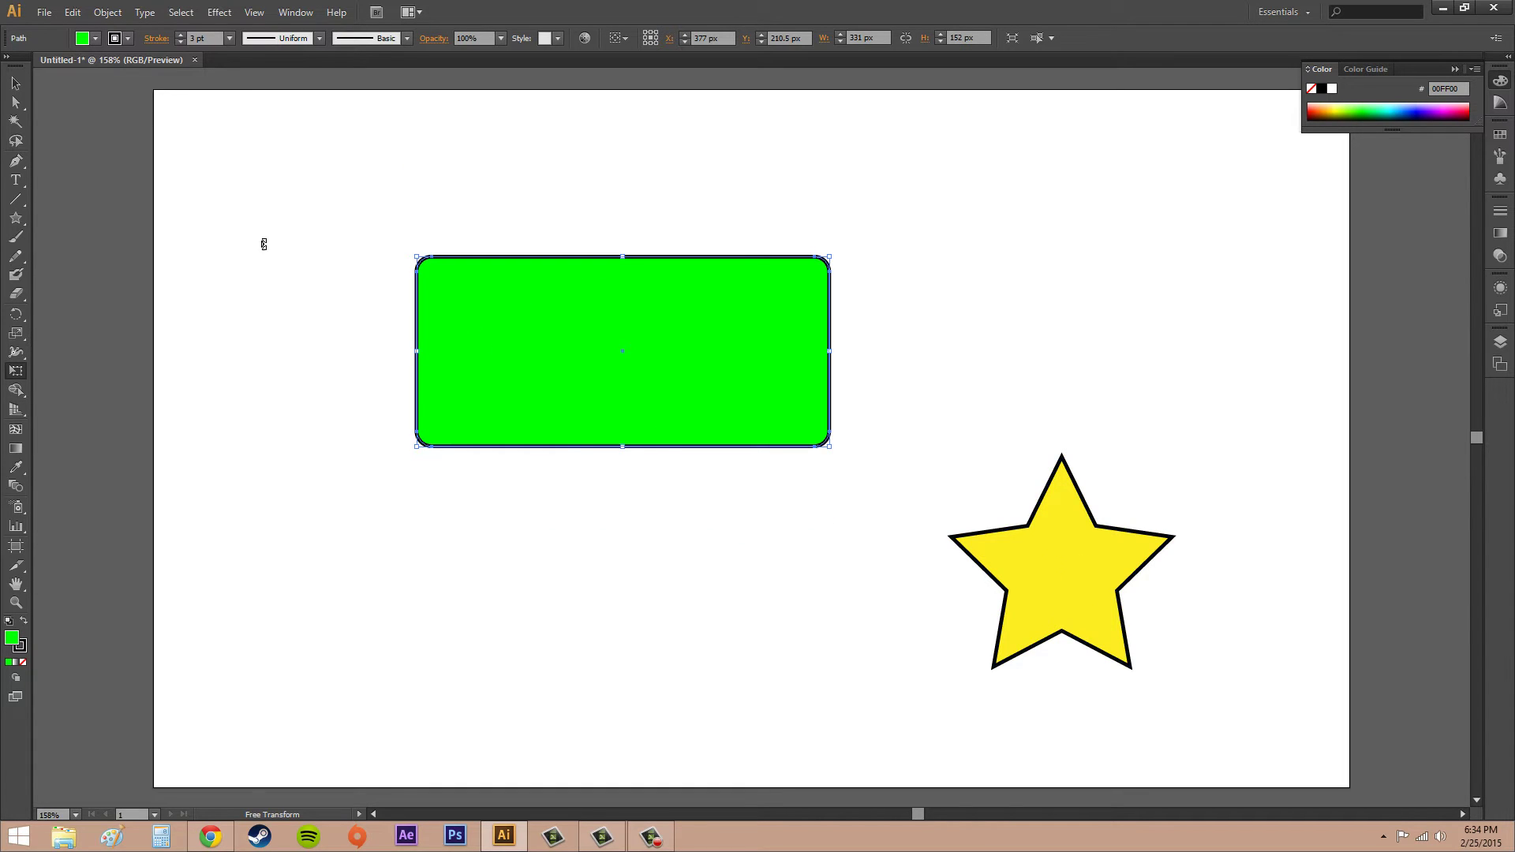
left_click(16, 83)
left_click(1057, 564)
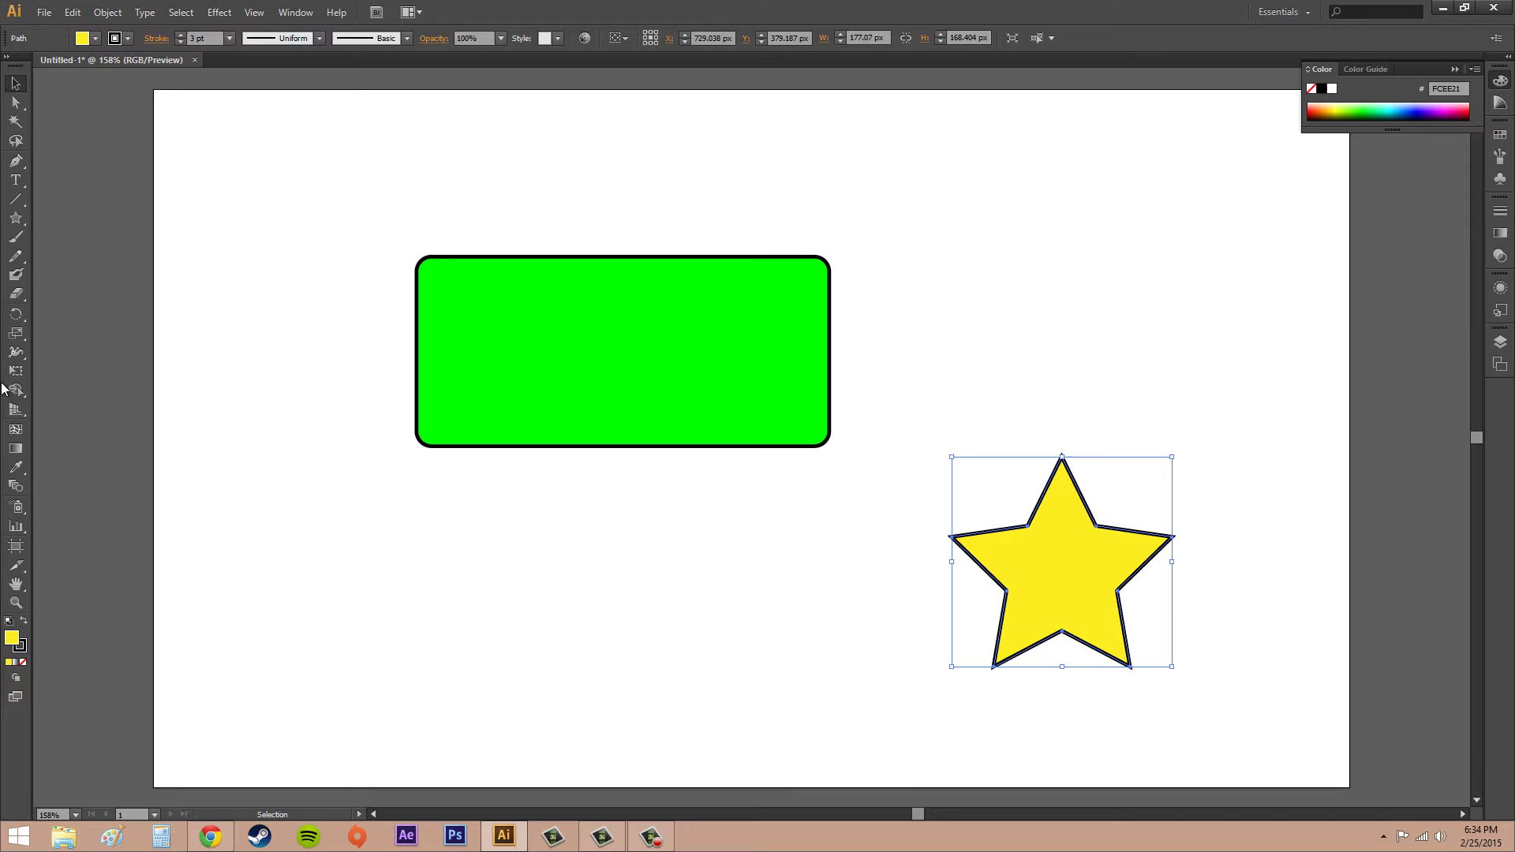
left_click(15, 372)
left_click(15, 375)
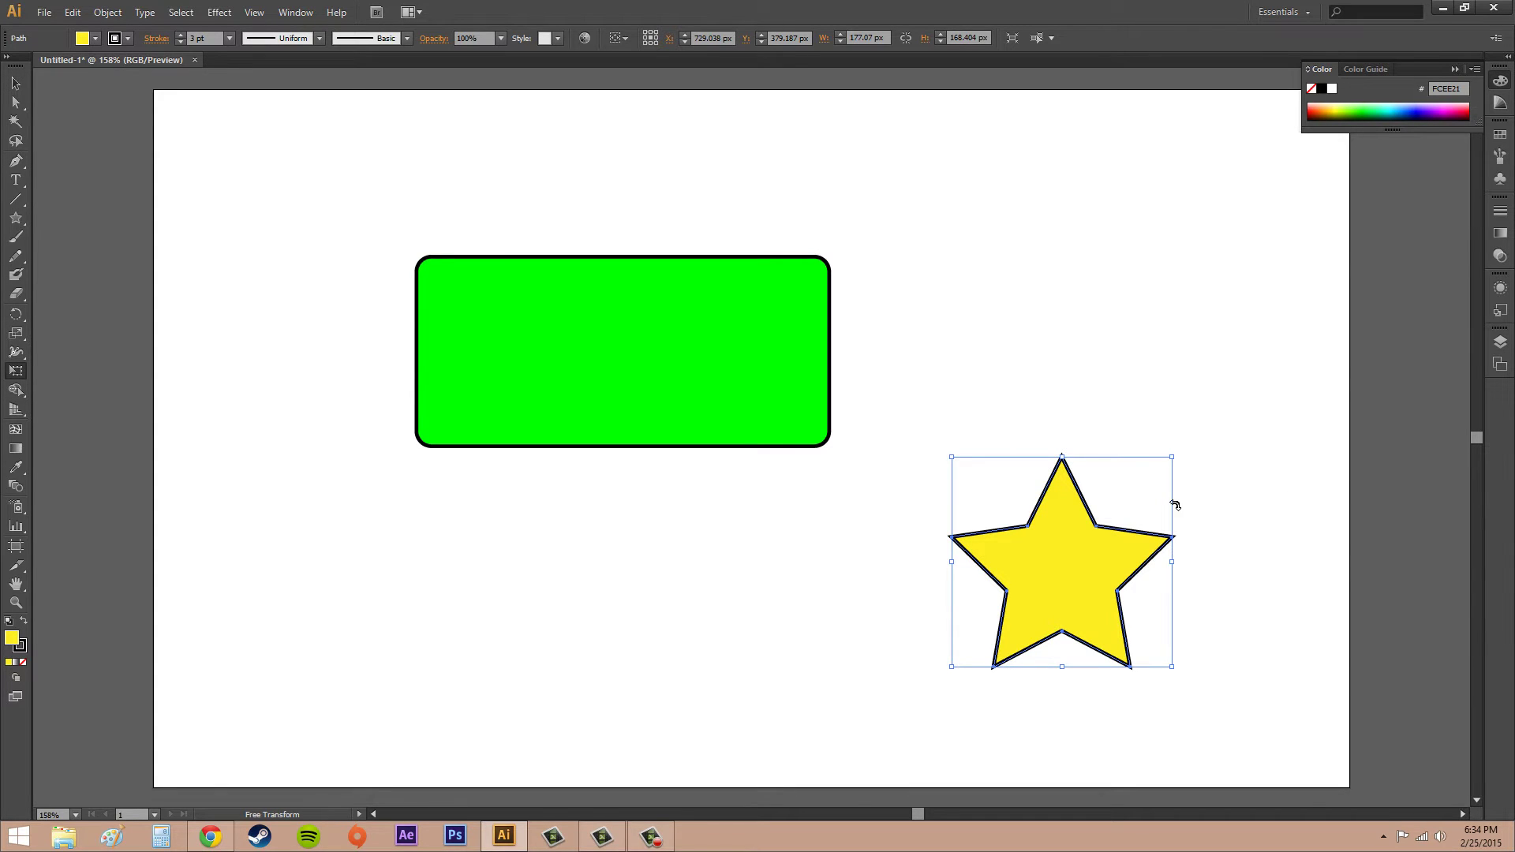
left_click_drag(1172, 562, 1199, 515)
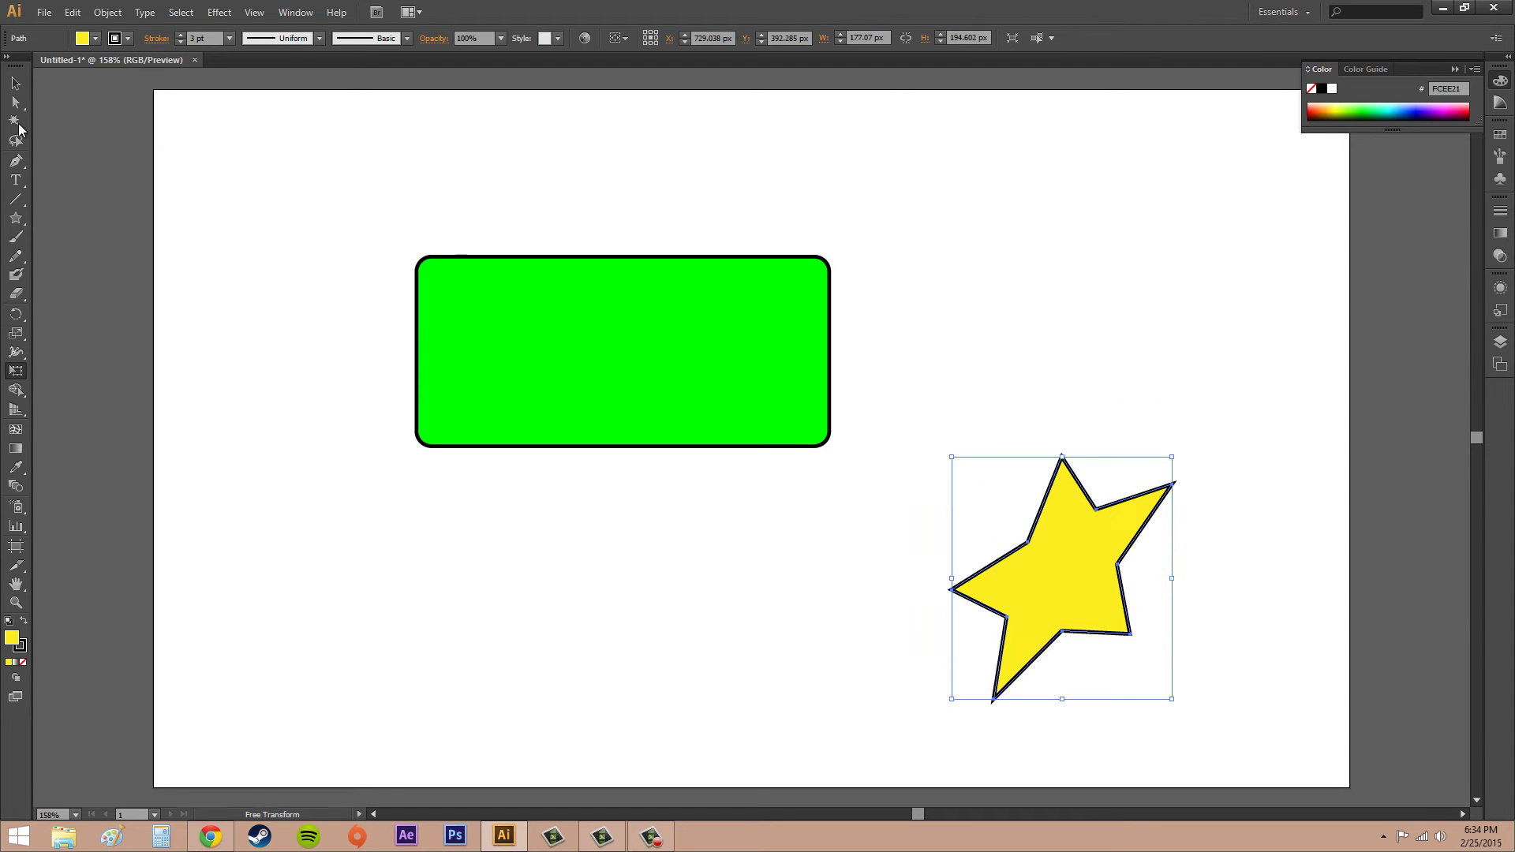
left_click(16, 82)
left_click(671, 560)
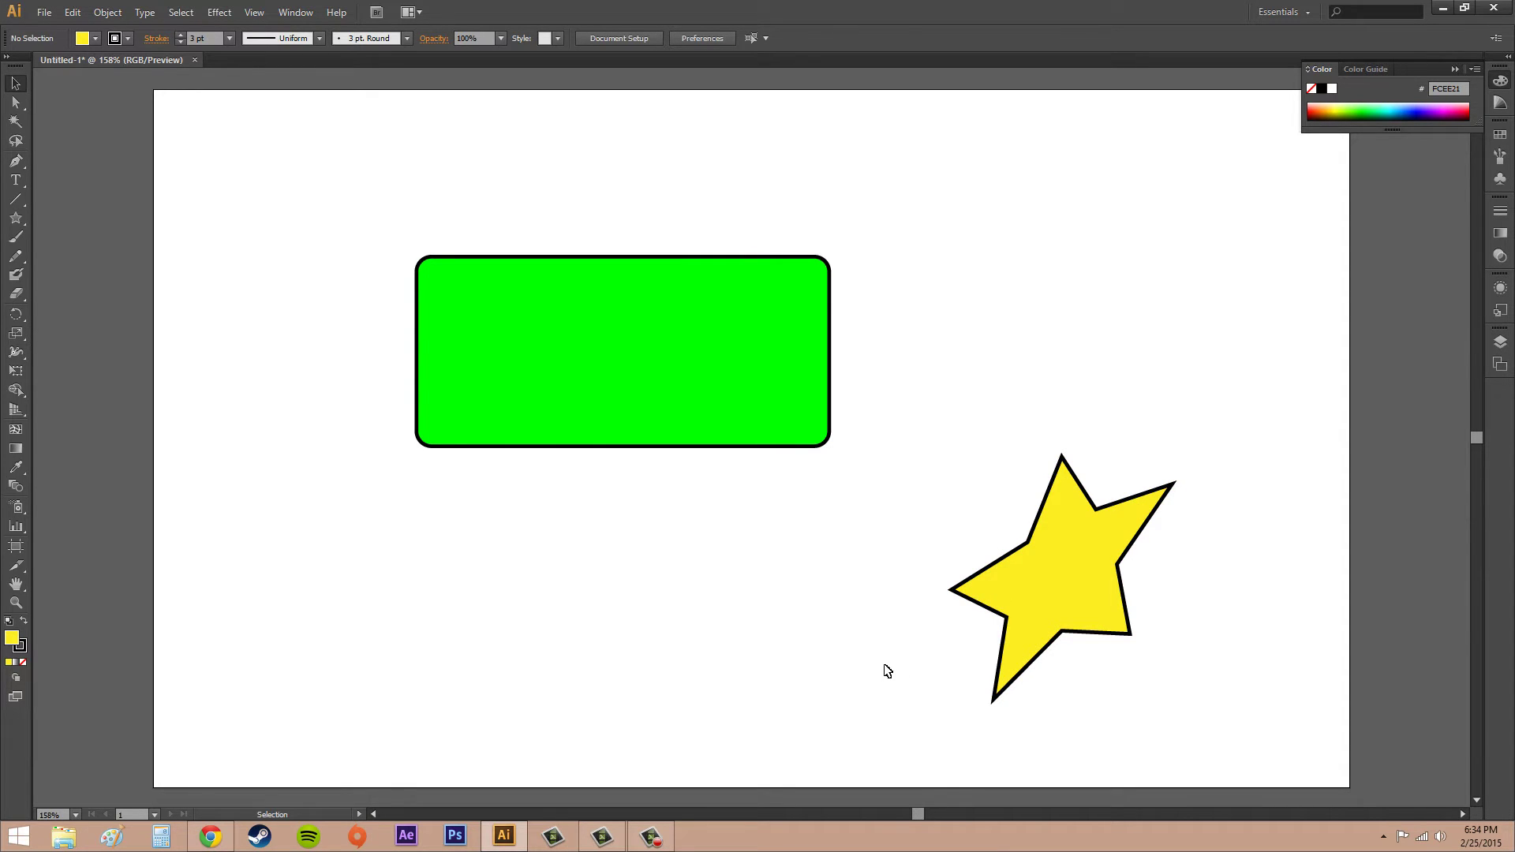
key("ctrl+z")
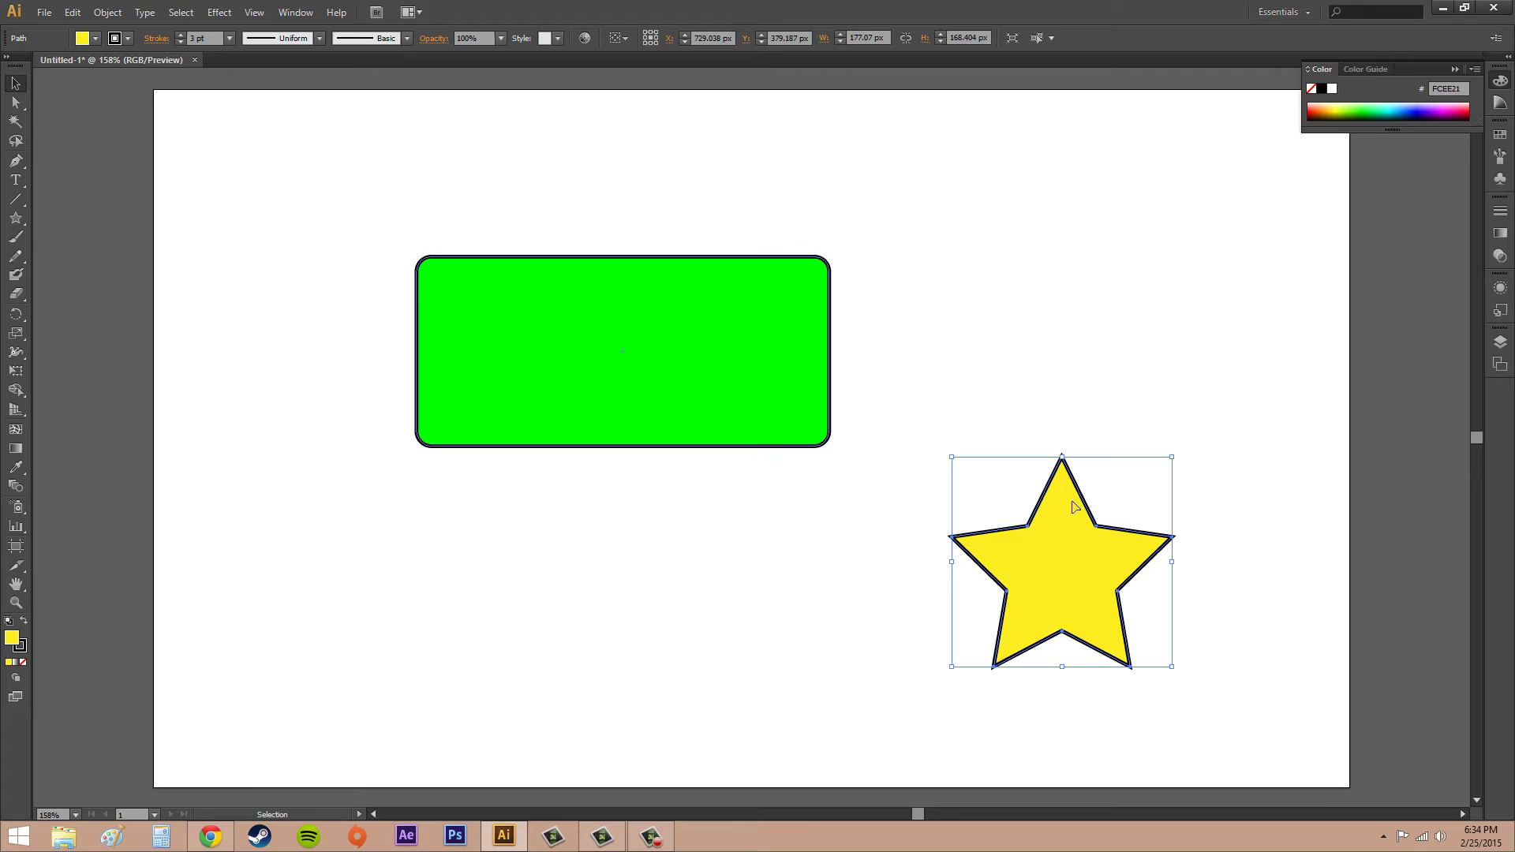
left_click(1163, 402)
left_click(1086, 575)
left_click(663, 348)
left_click(16, 371)
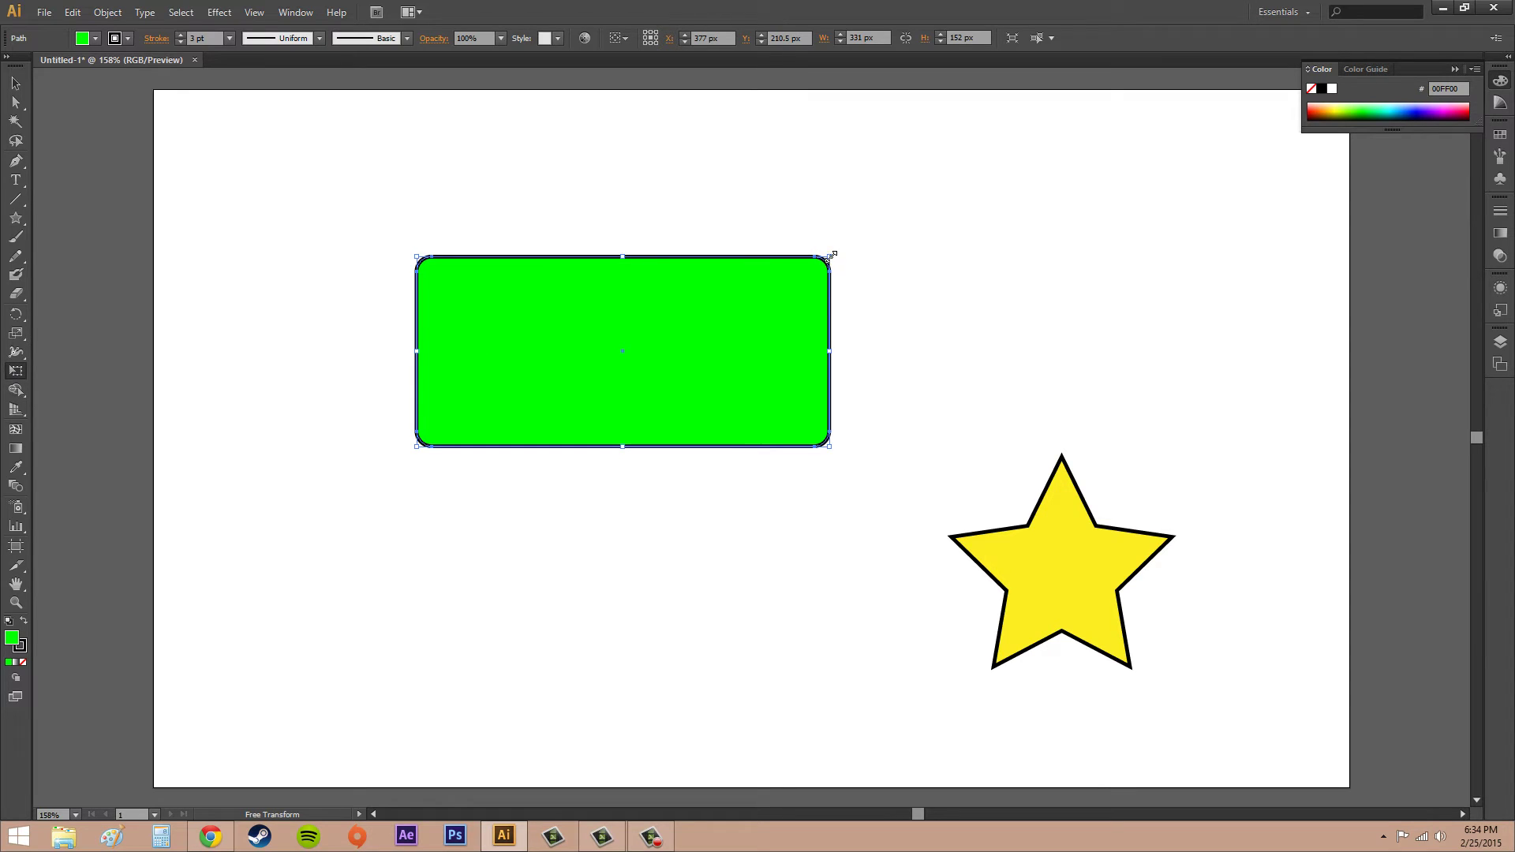
left_click_drag(835, 256, 896, 165)
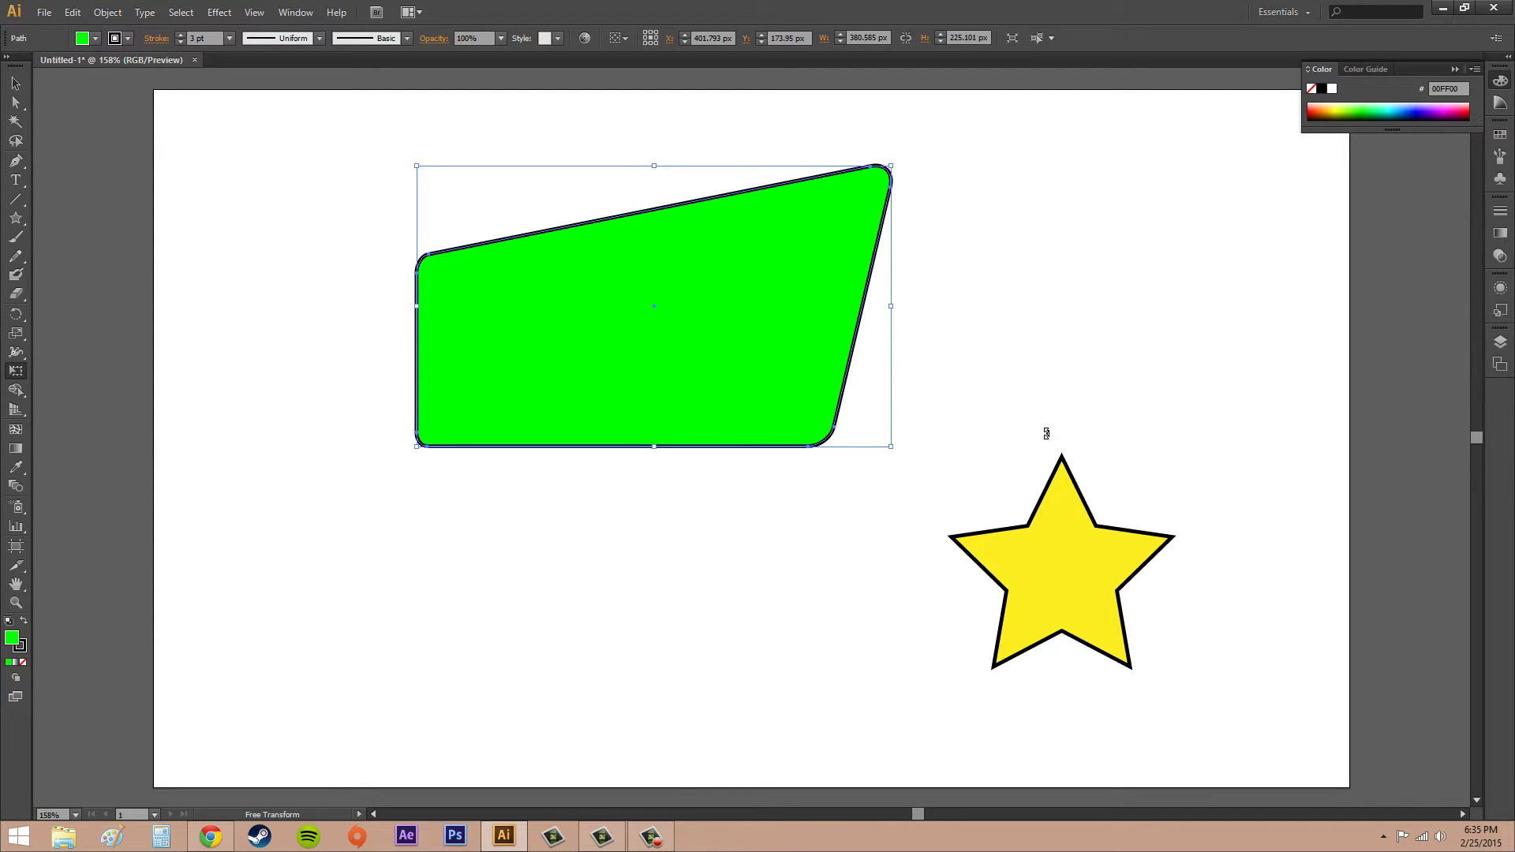
key("ctrl+z")
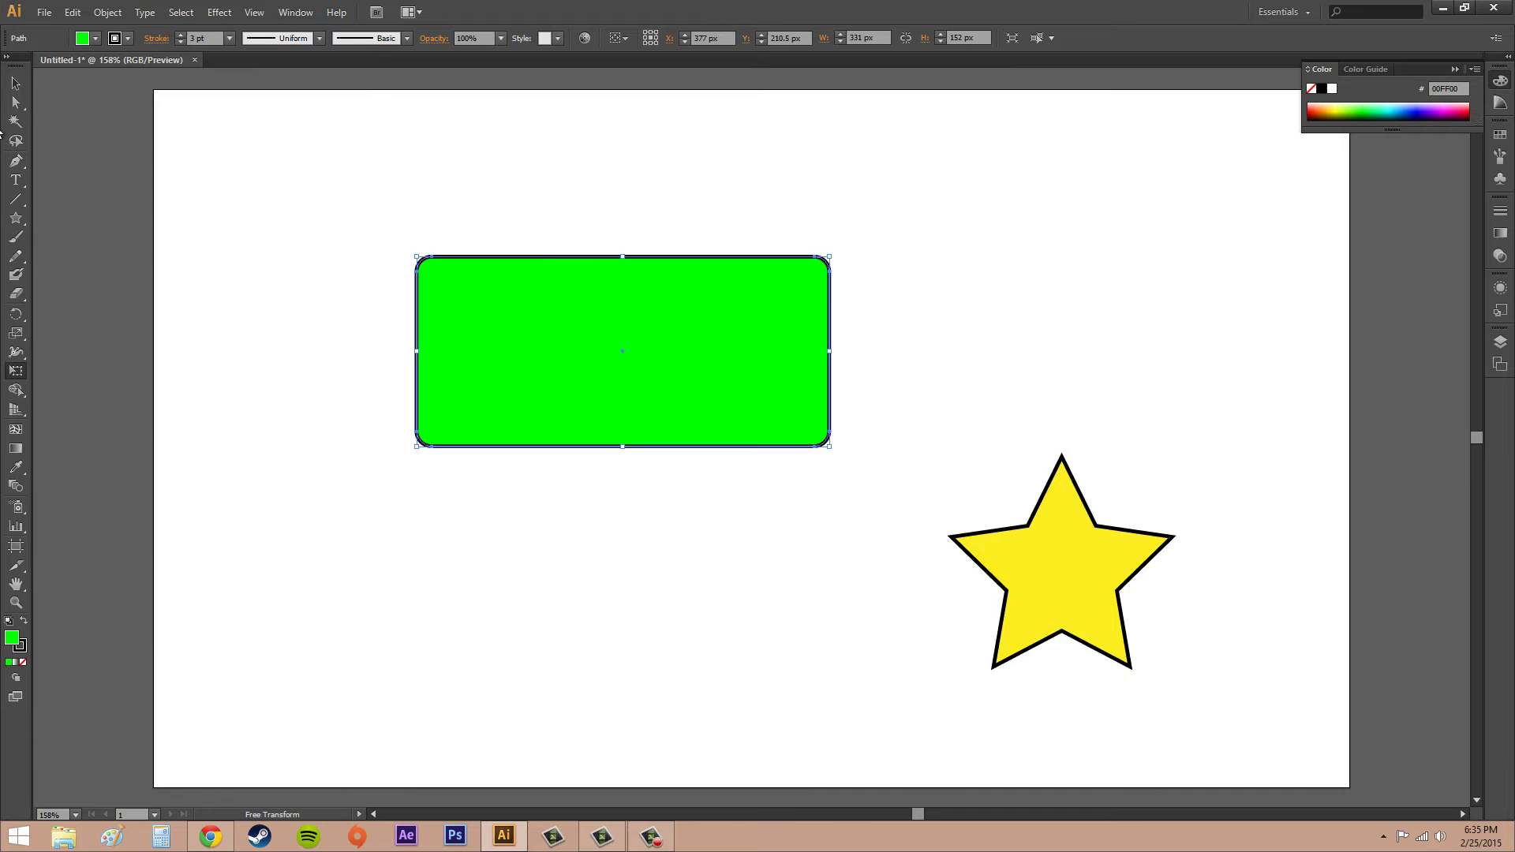
key("v")
left_click(1071, 580)
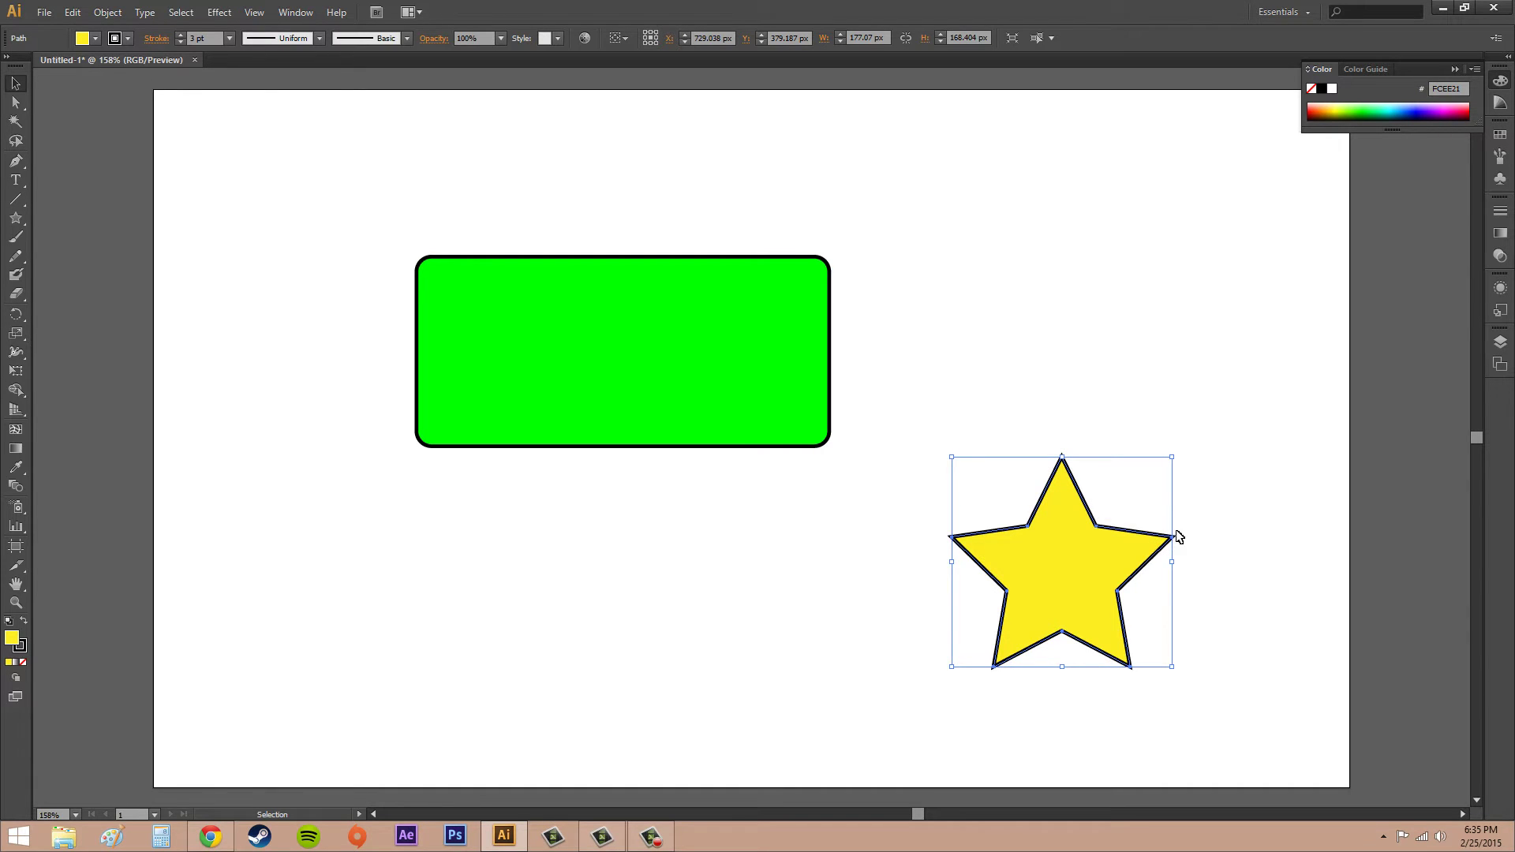
left_click_drag(1173, 454, 1210, 406)
key("ctrl+z")
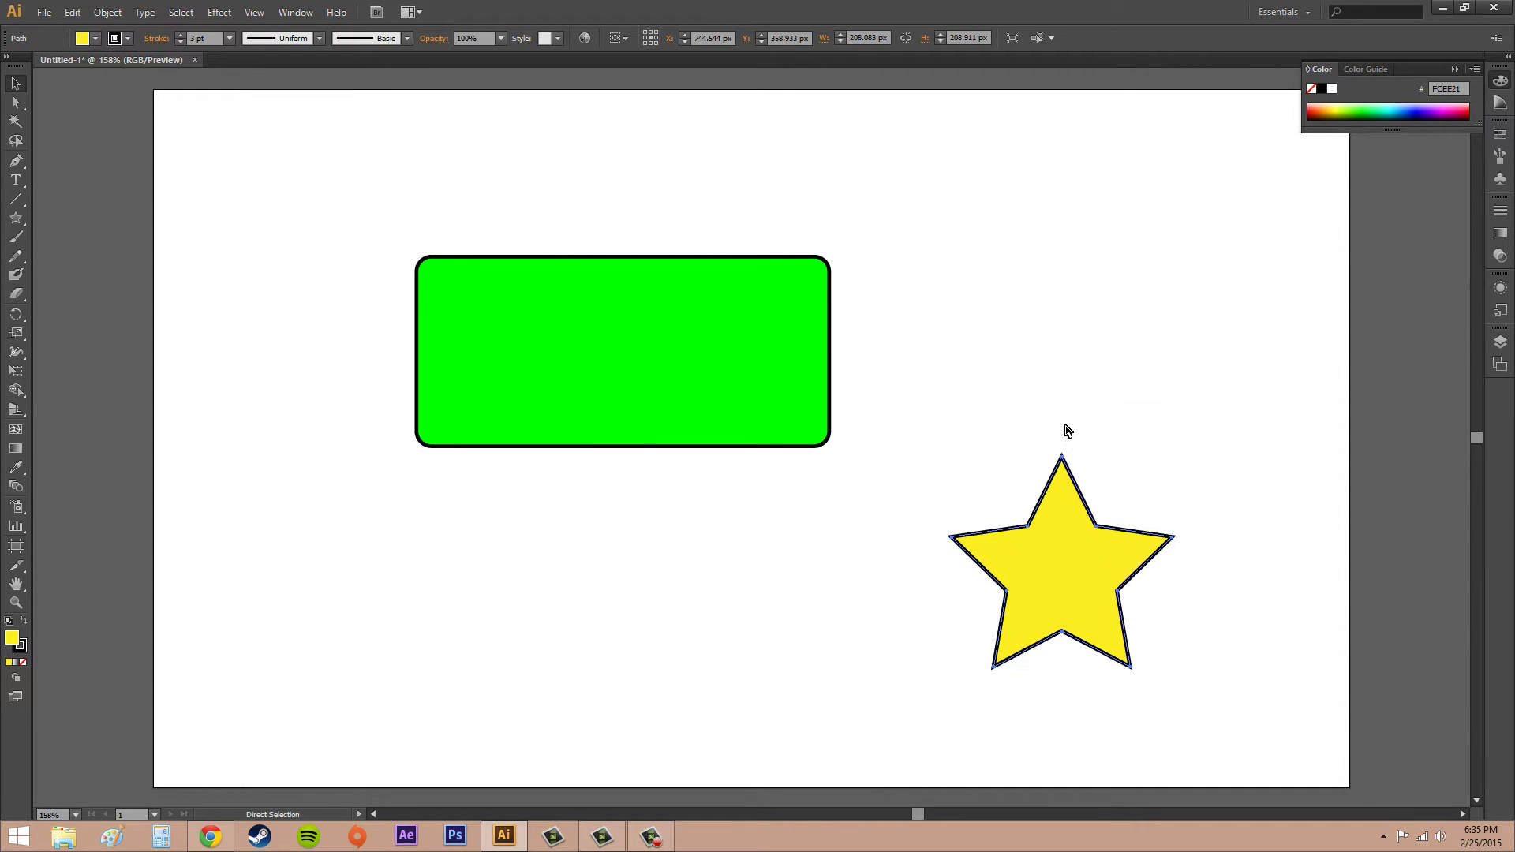
left_click(16, 370)
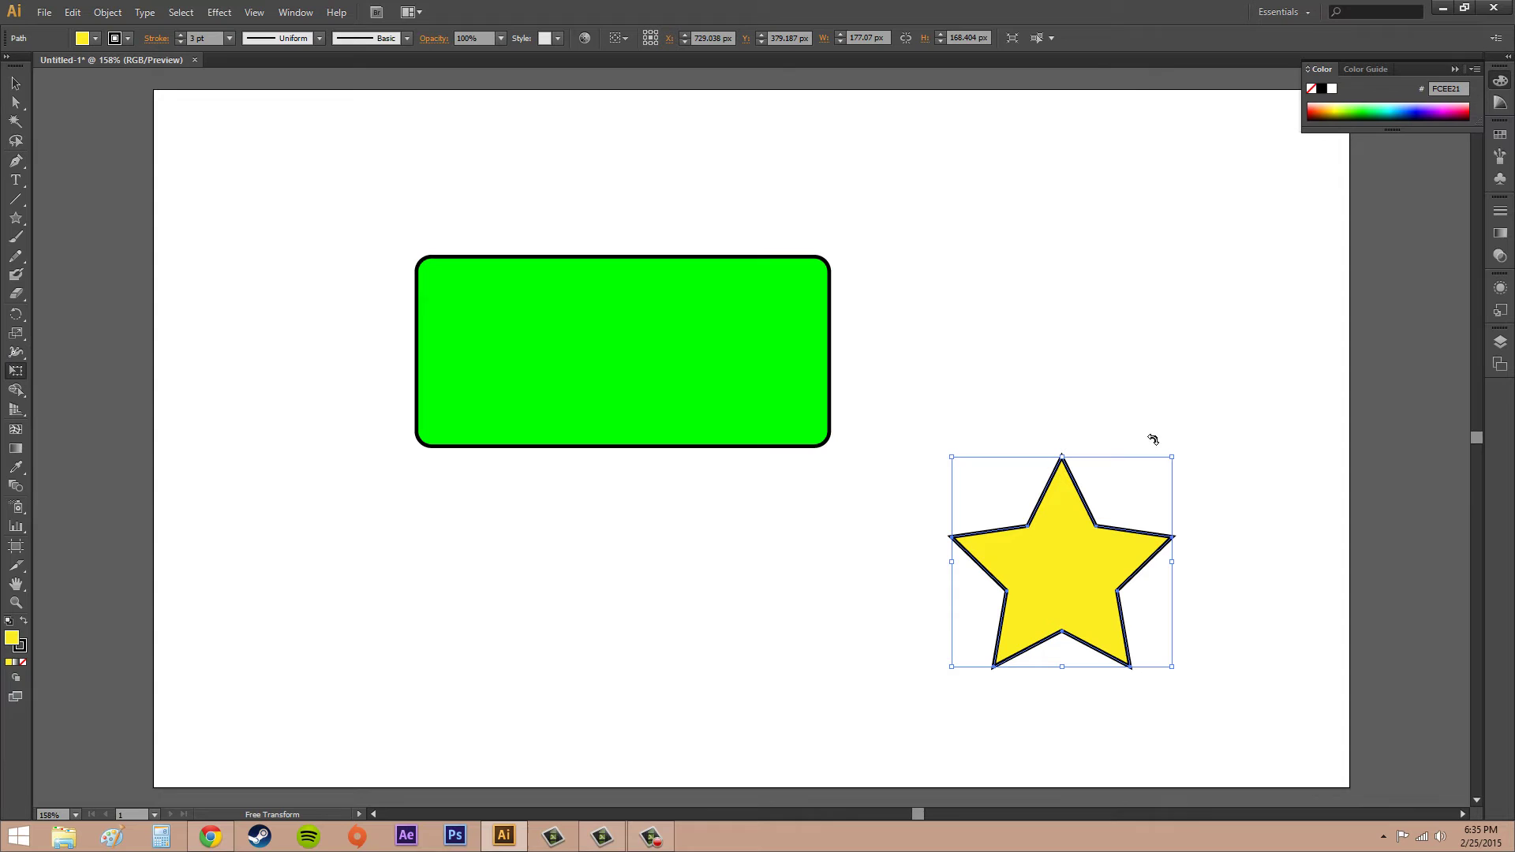
left_click_drag(1173, 457, 1181, 405)
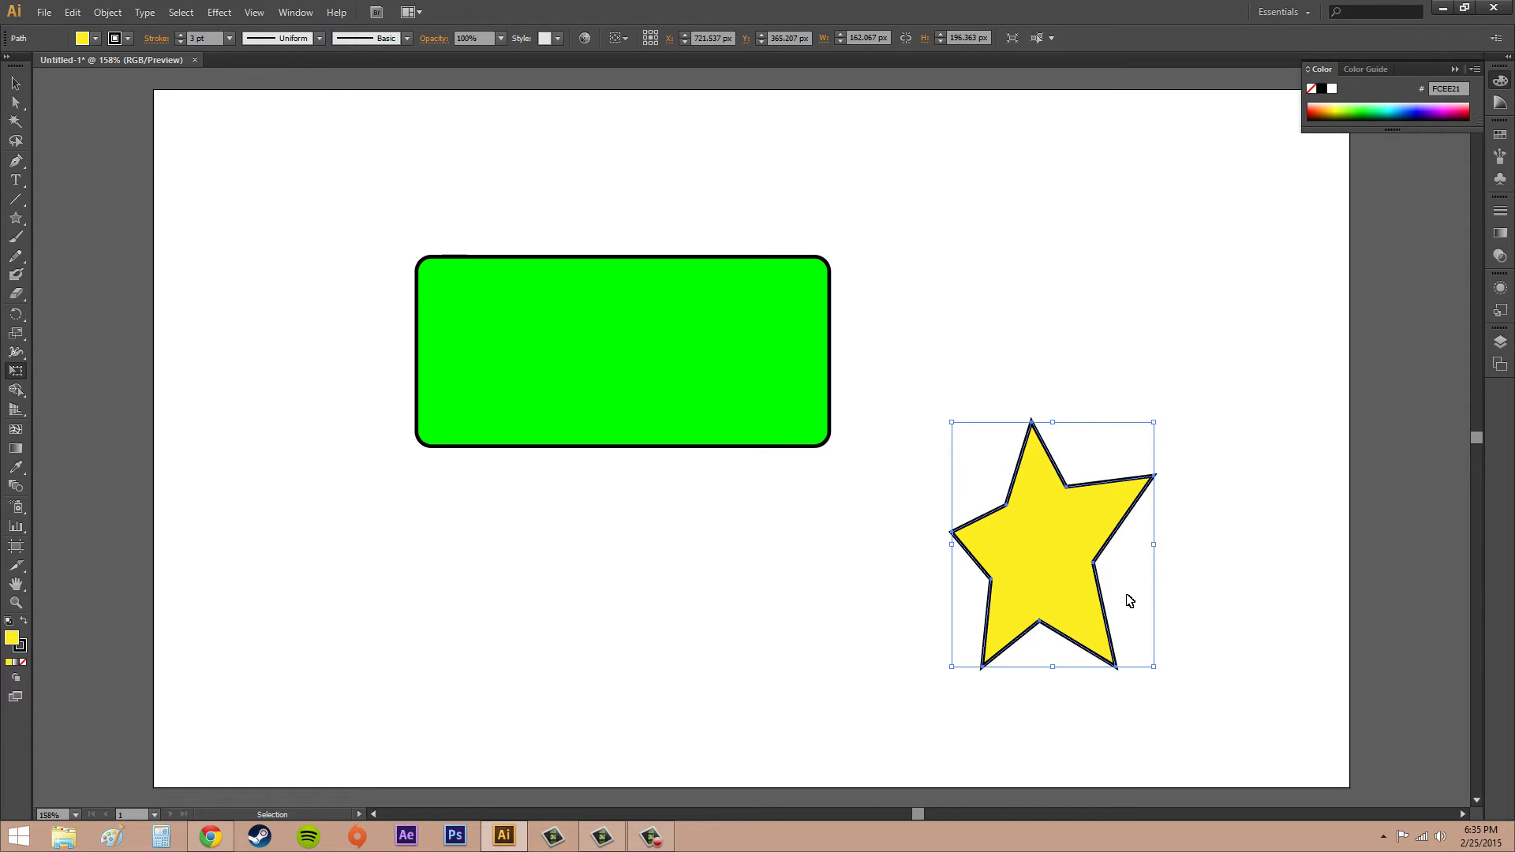
key("ctrl+z")
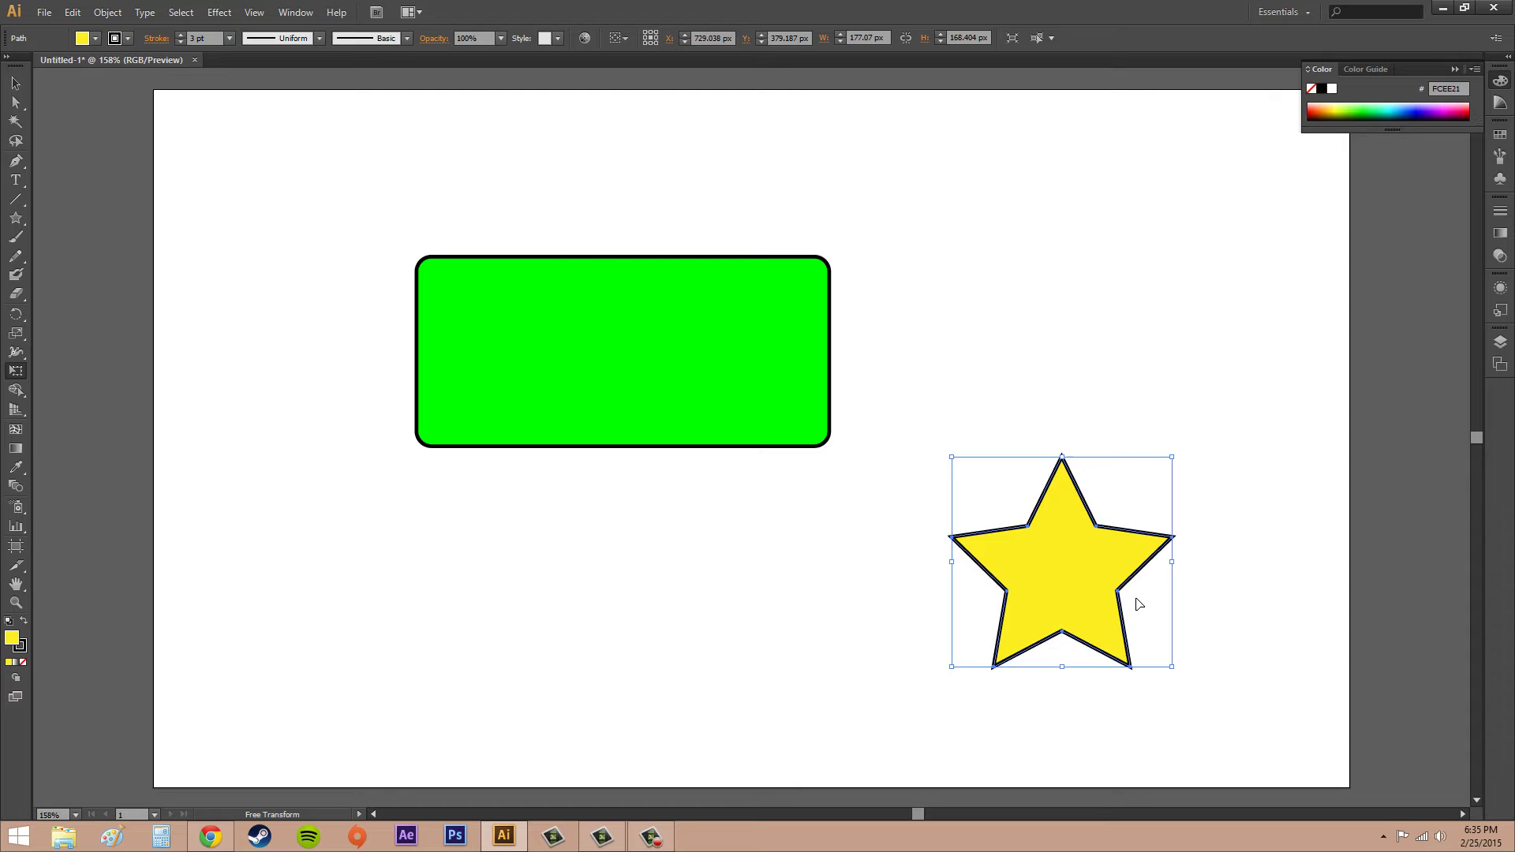
left_click(23, 88)
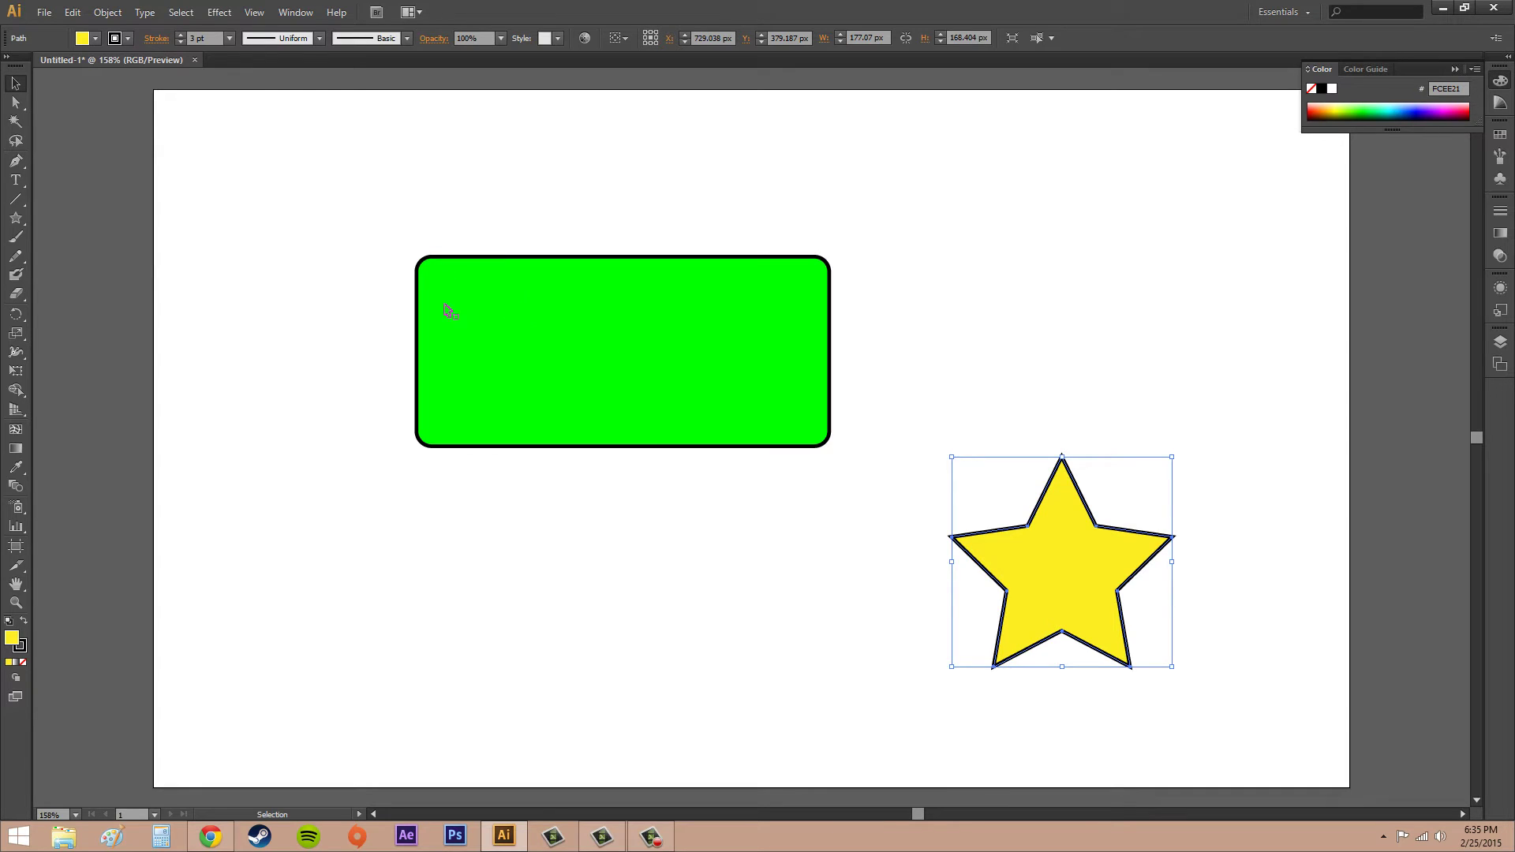
Step: Deselect the star and check Transform Tools in the Smart Guides preferences
left_click(468, 164)
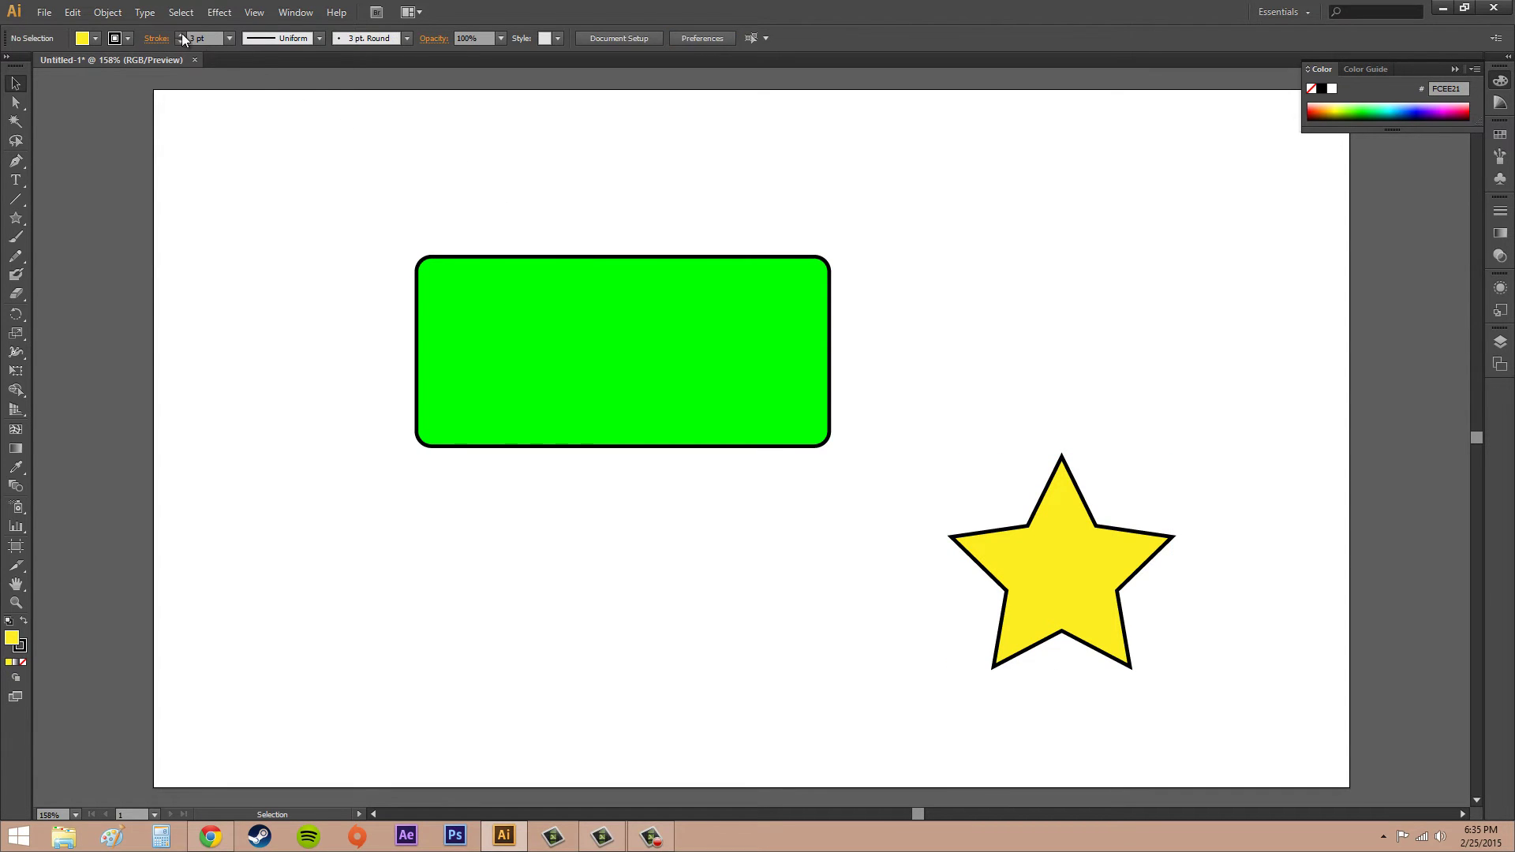
left_click(71, 13)
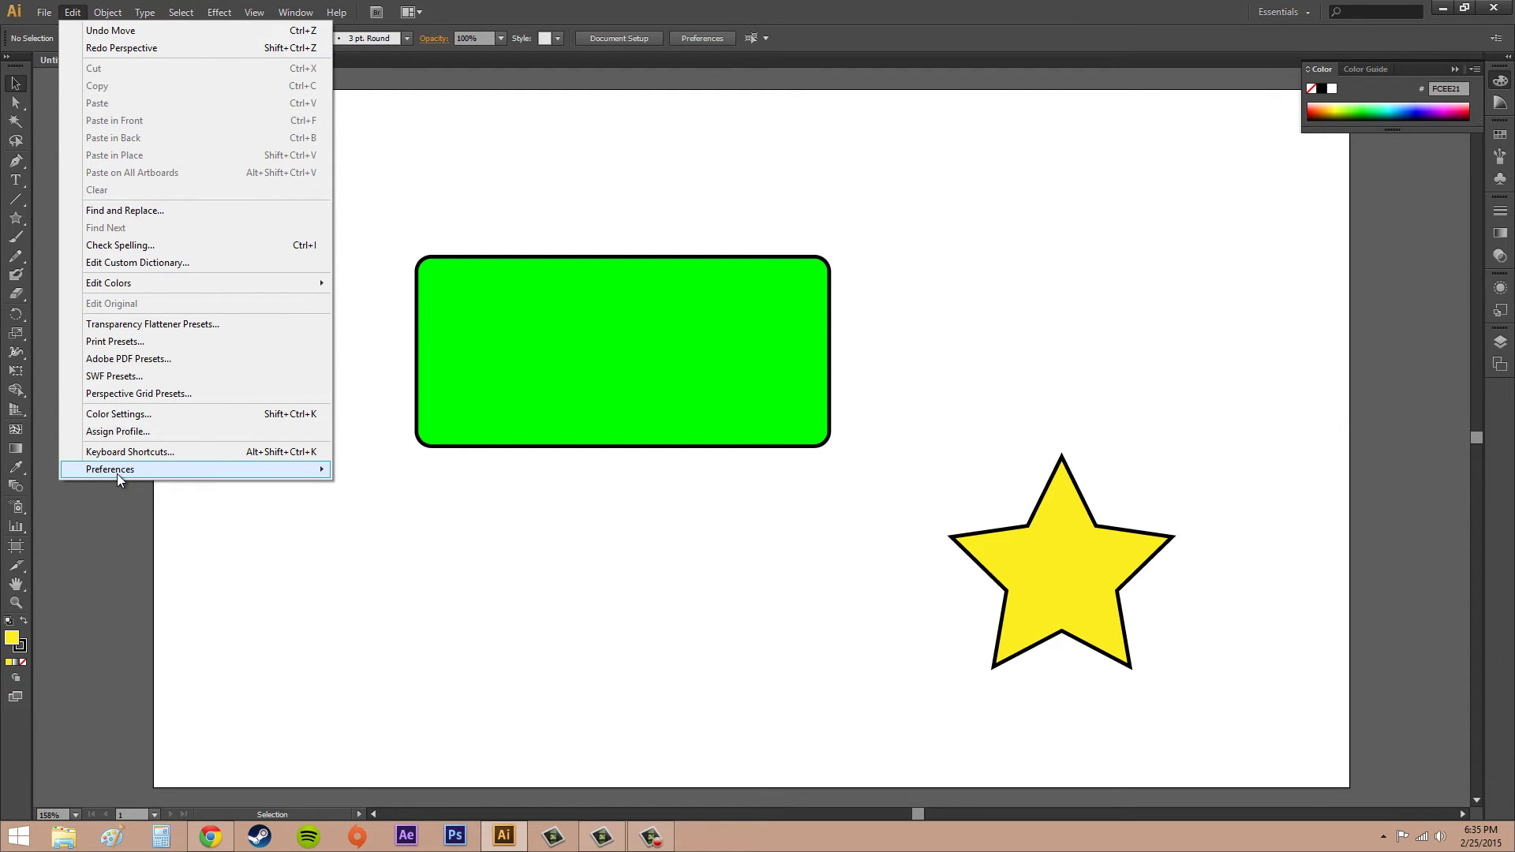
mouse_move(120, 472)
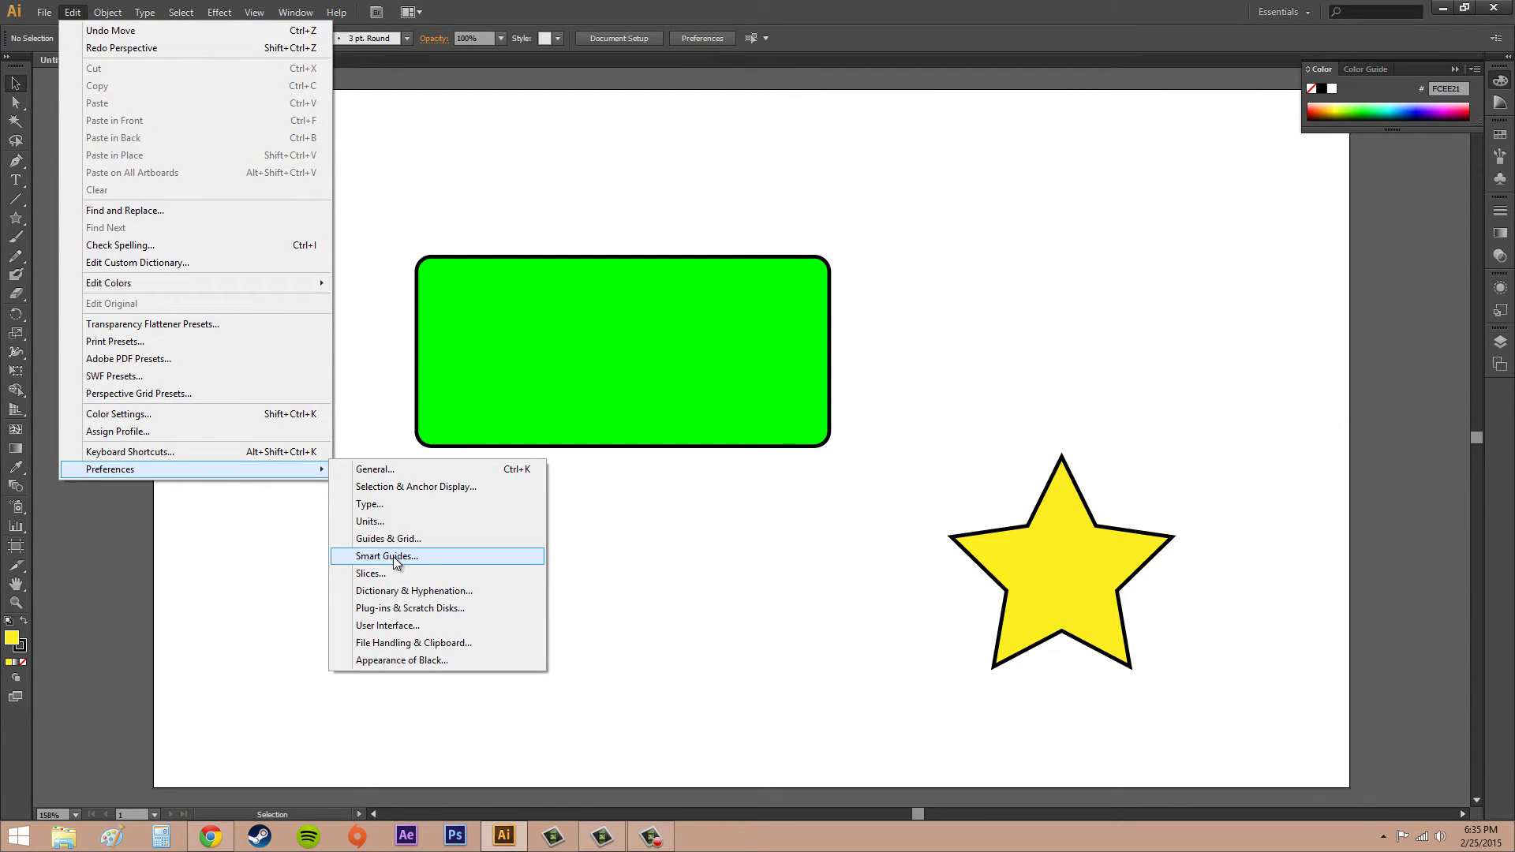
left_click(387, 556)
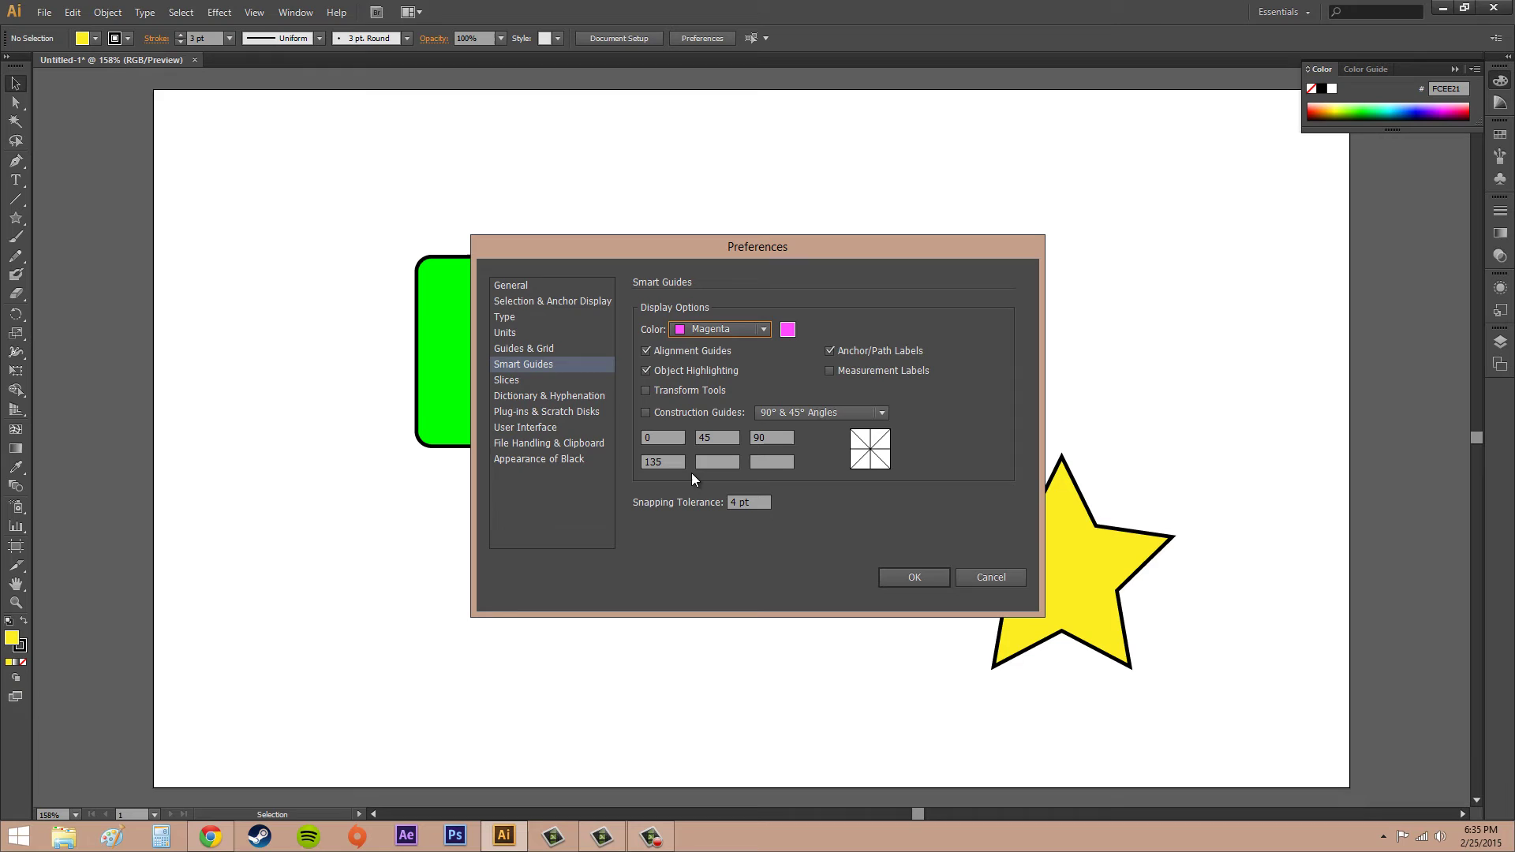
left_click(647, 388)
left_click(914, 580)
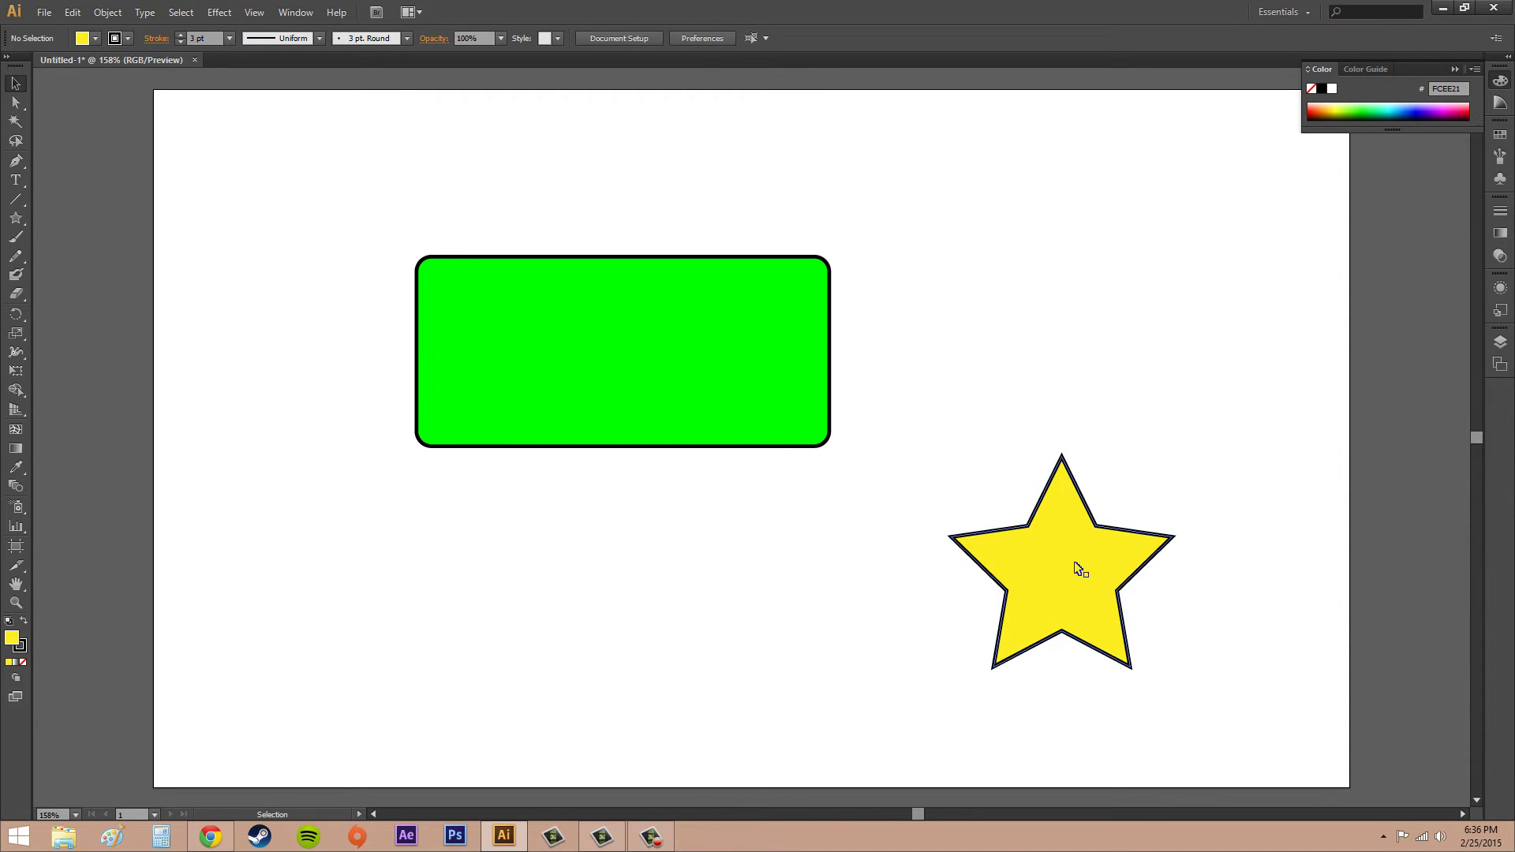
left_click(1052, 543)
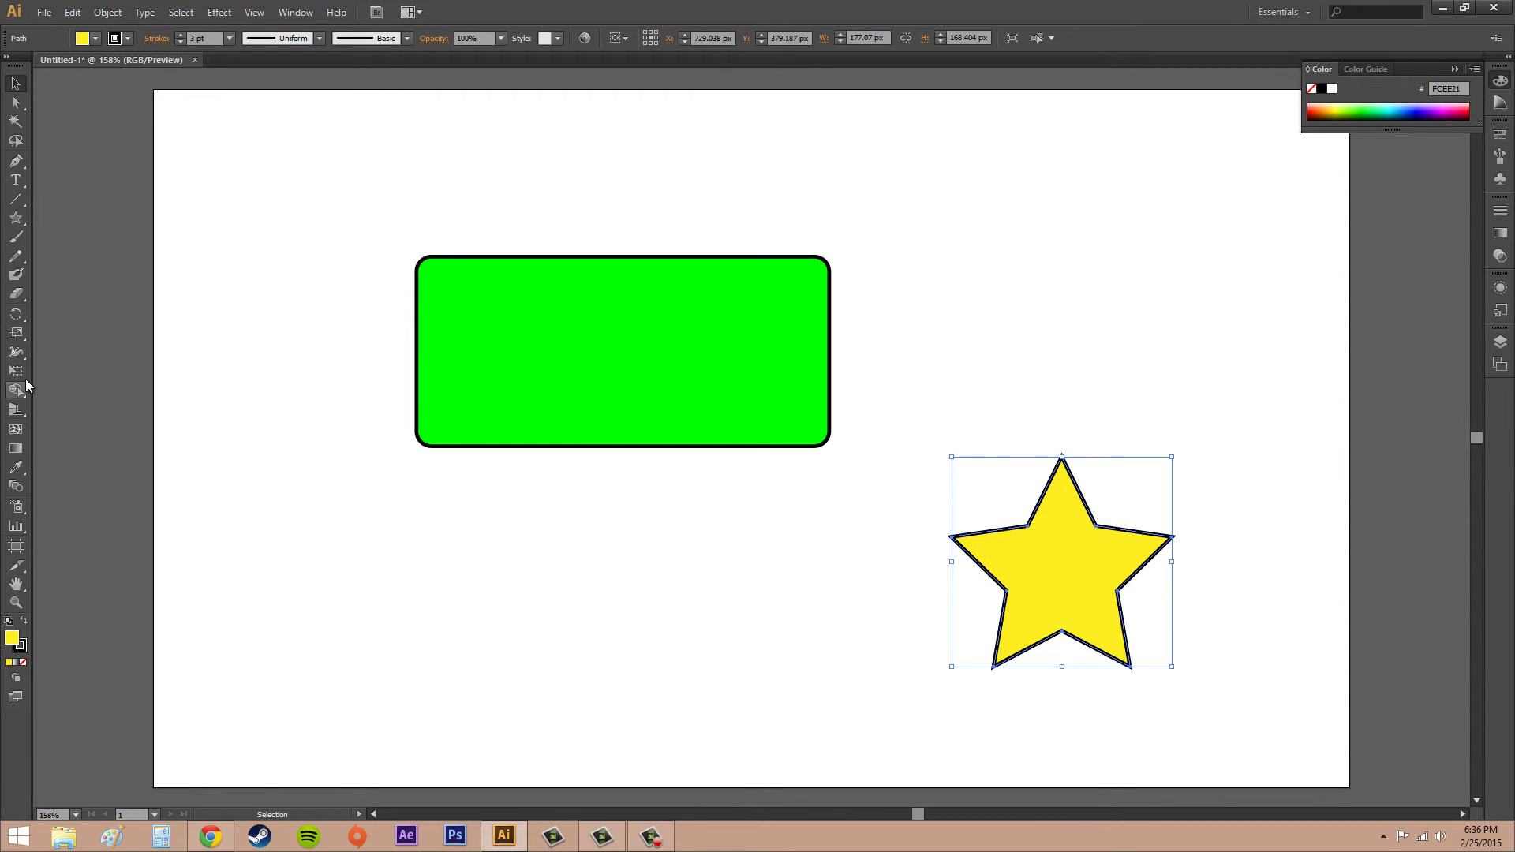
left_click(16, 371)
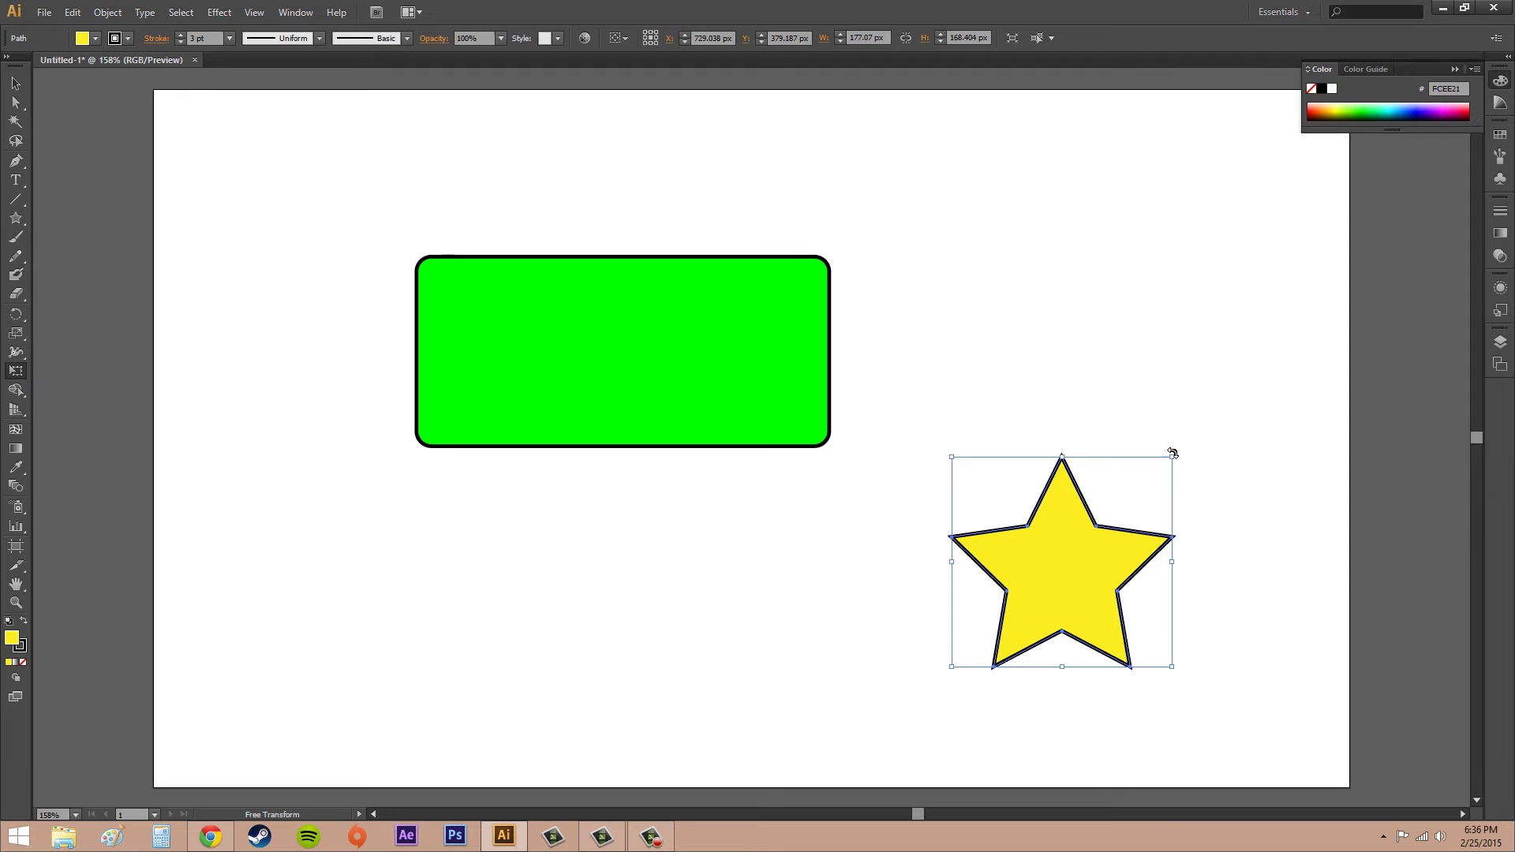
mouse_move(1177, 445)
left_mouse_down()
mouse_move(1173, 362)
mouse_move(1221, 409)
mouse_move(1217, 477)
mouse_move(1192, 485)
mouse_move(1173, 395)
mouse_move(1168, 442)
left_mouse_up()
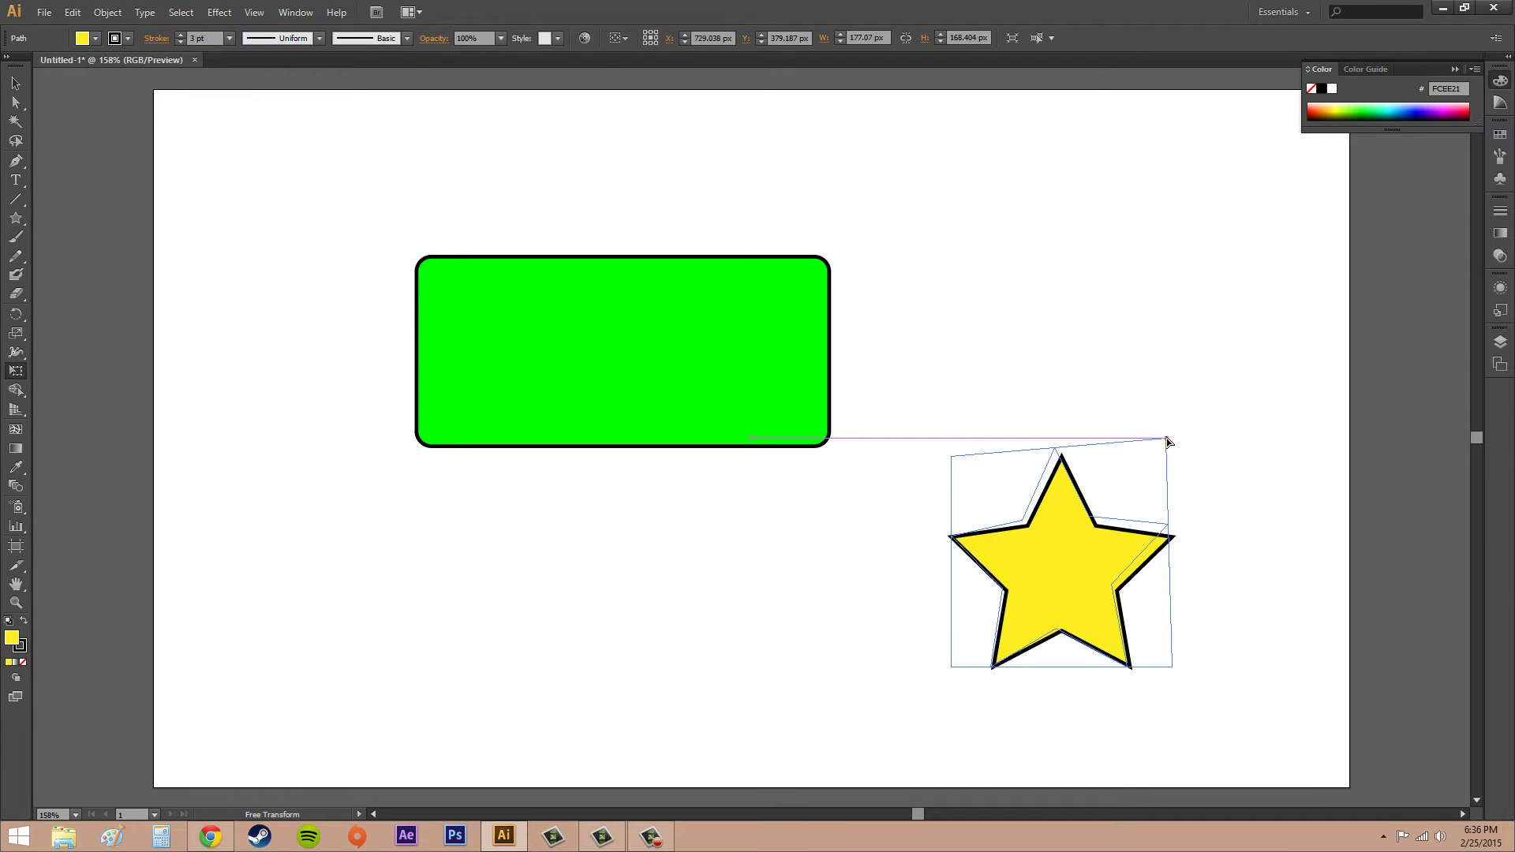
left_click_drag(1169, 443, 1169, 452)
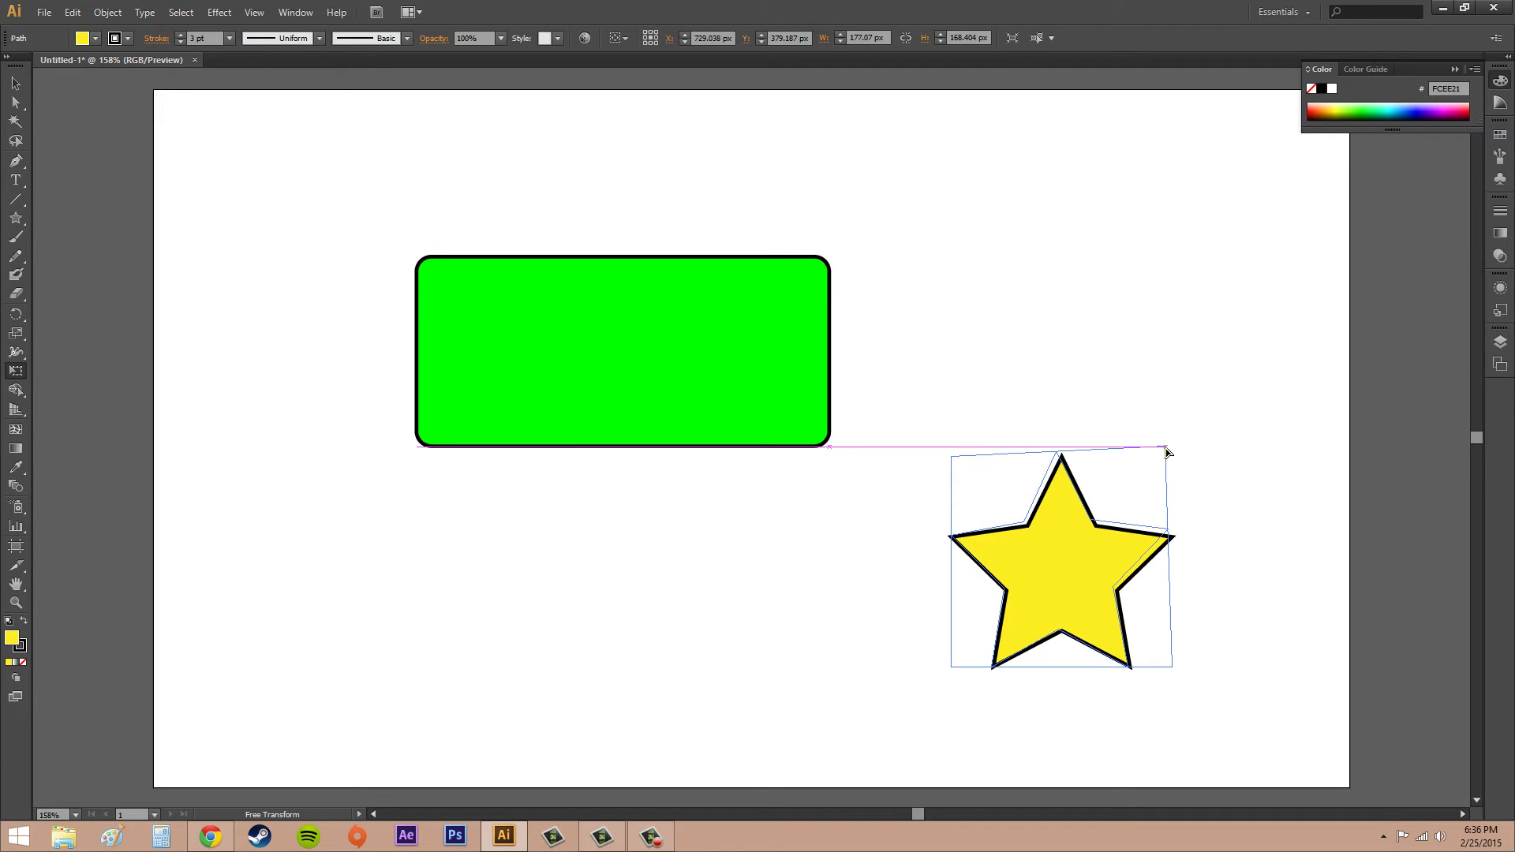
left_click_drag(1169, 451, 1169, 451)
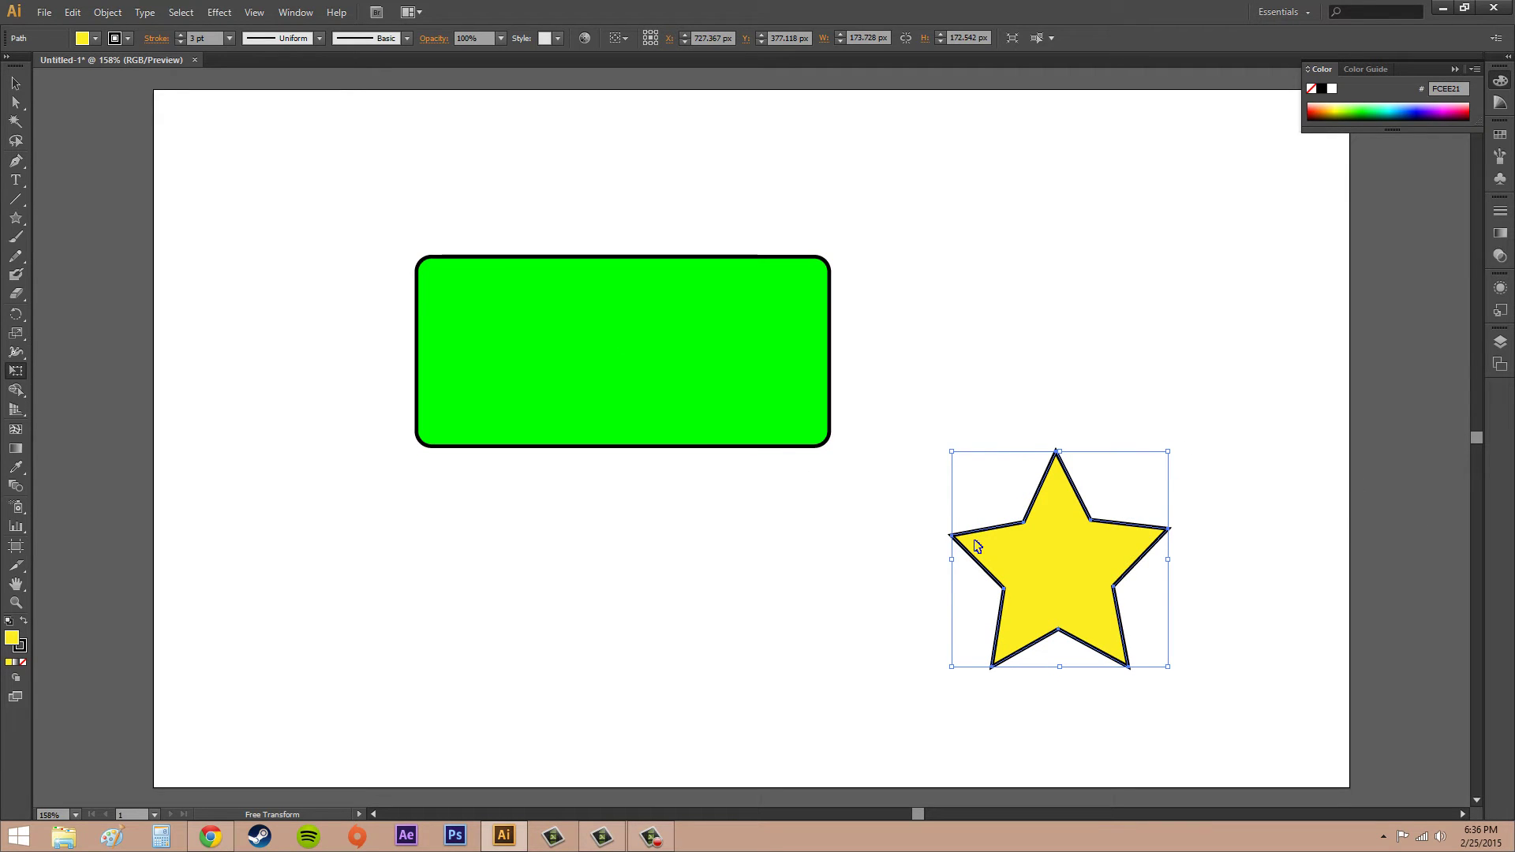
key("ctrl+z")
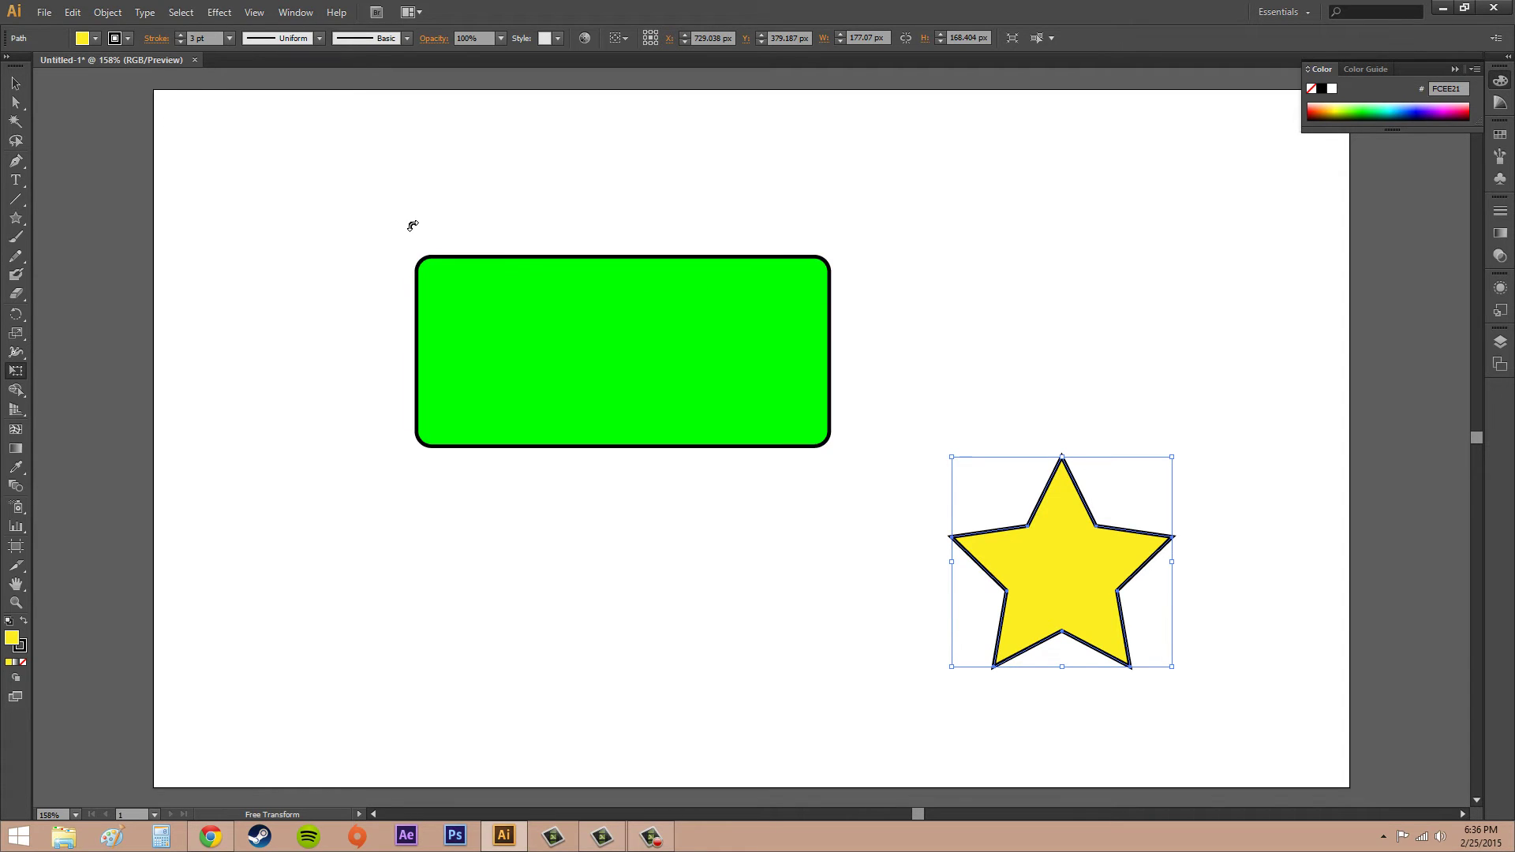
Step: Toggle Smart Guides from the View menu
left_click(253, 12)
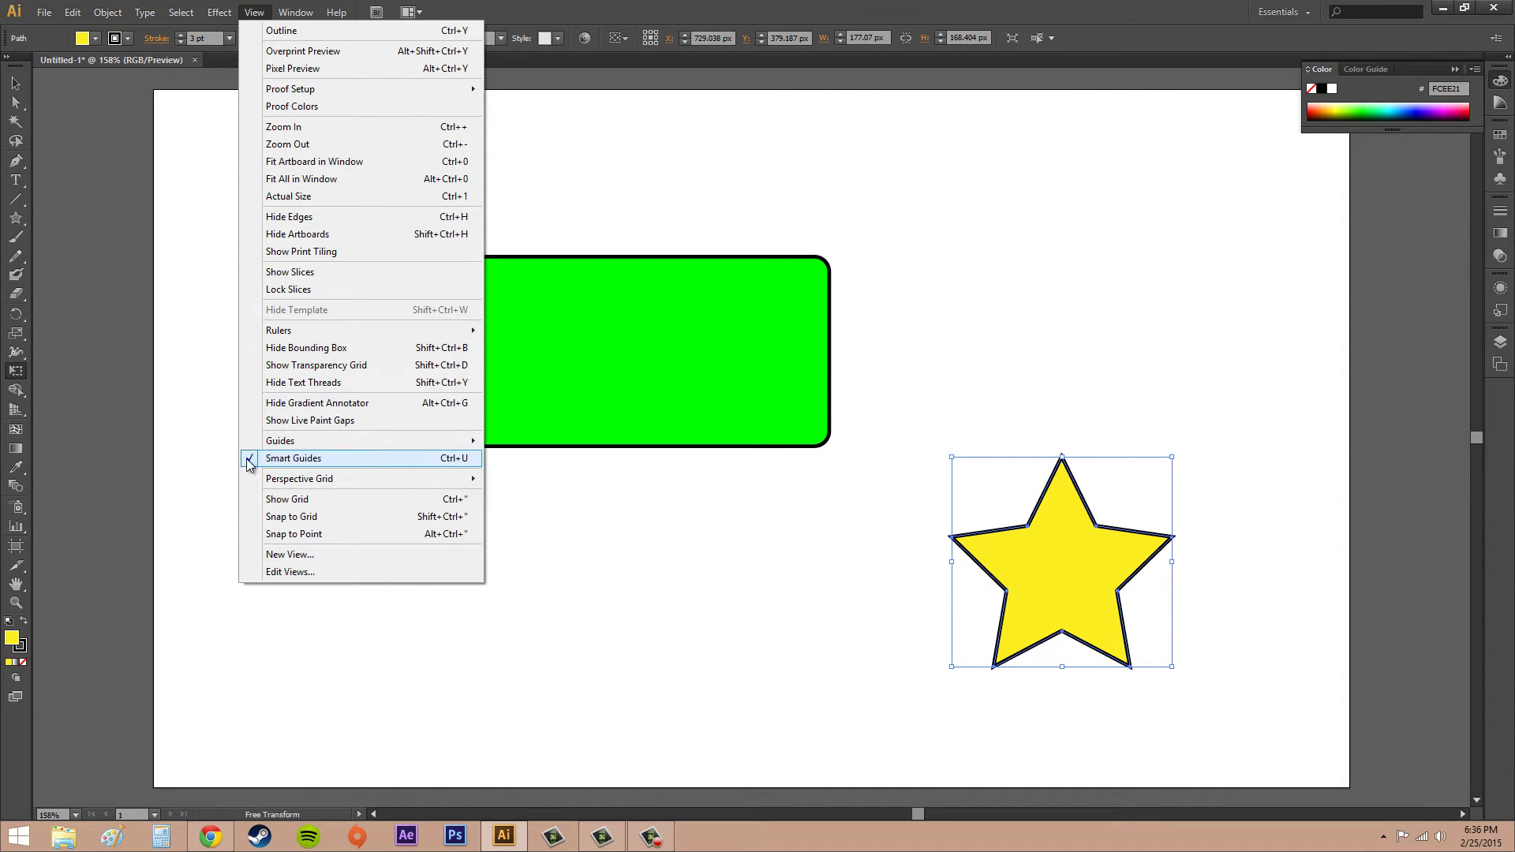
left_click(1107, 216)
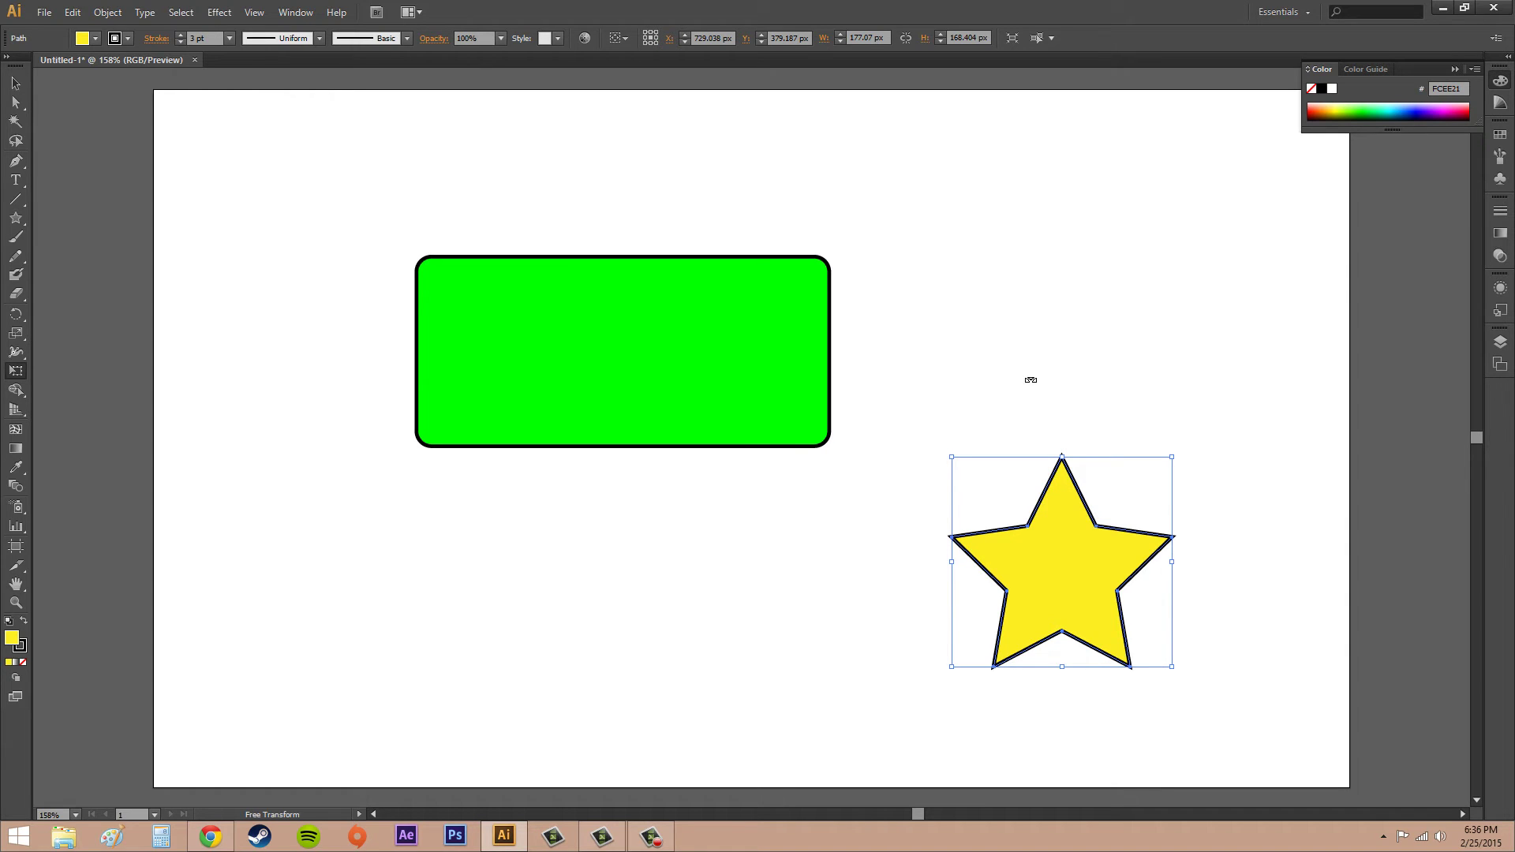
Step: Open the Transform panel, showing the star at X 729.038 px, 177.07 × 168.404 px
left_click(297, 14)
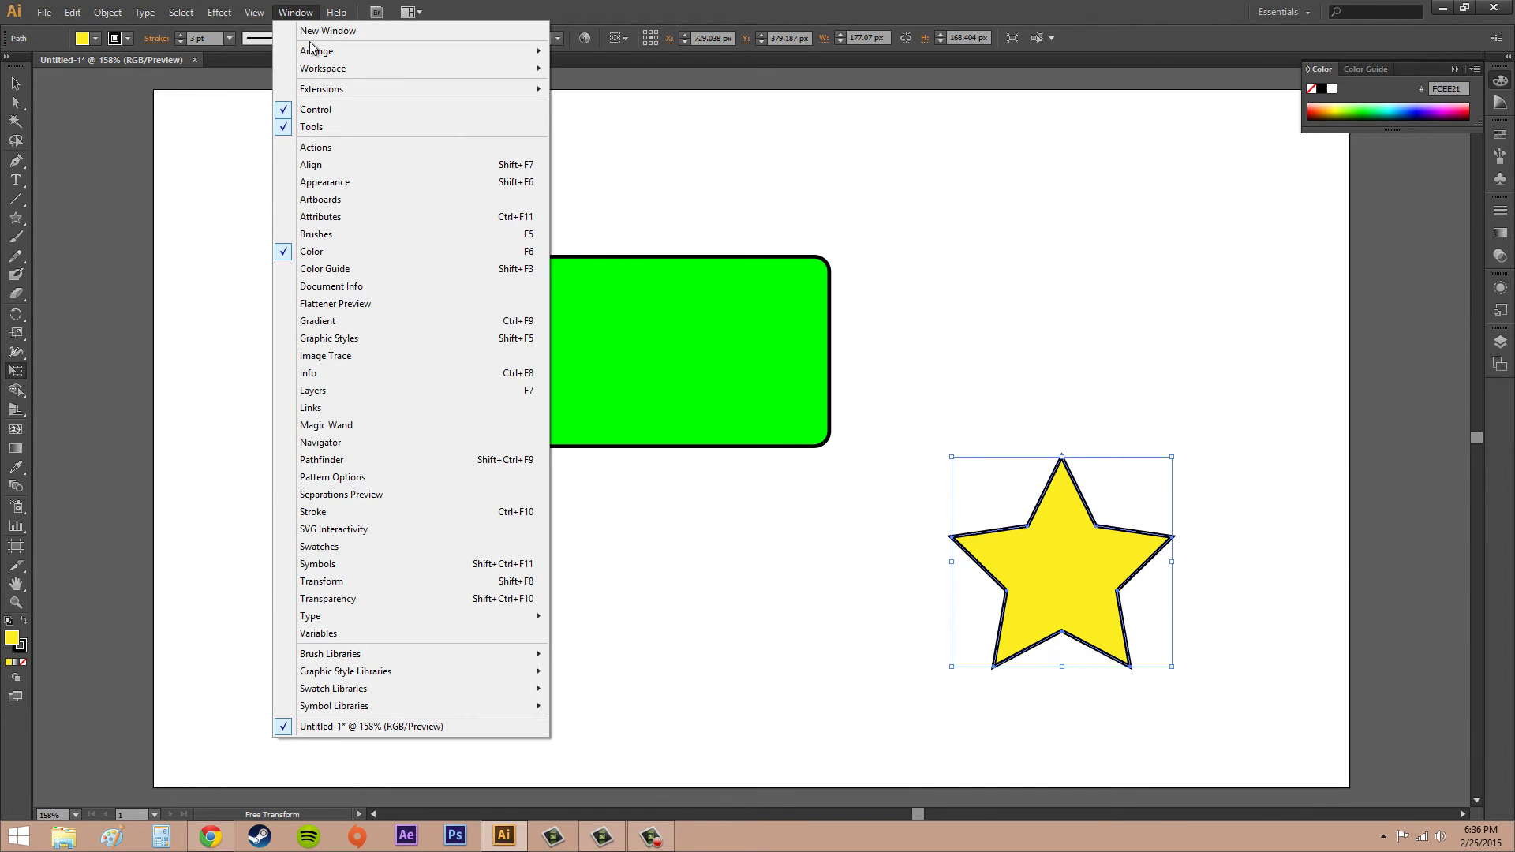
left_click(352, 584)
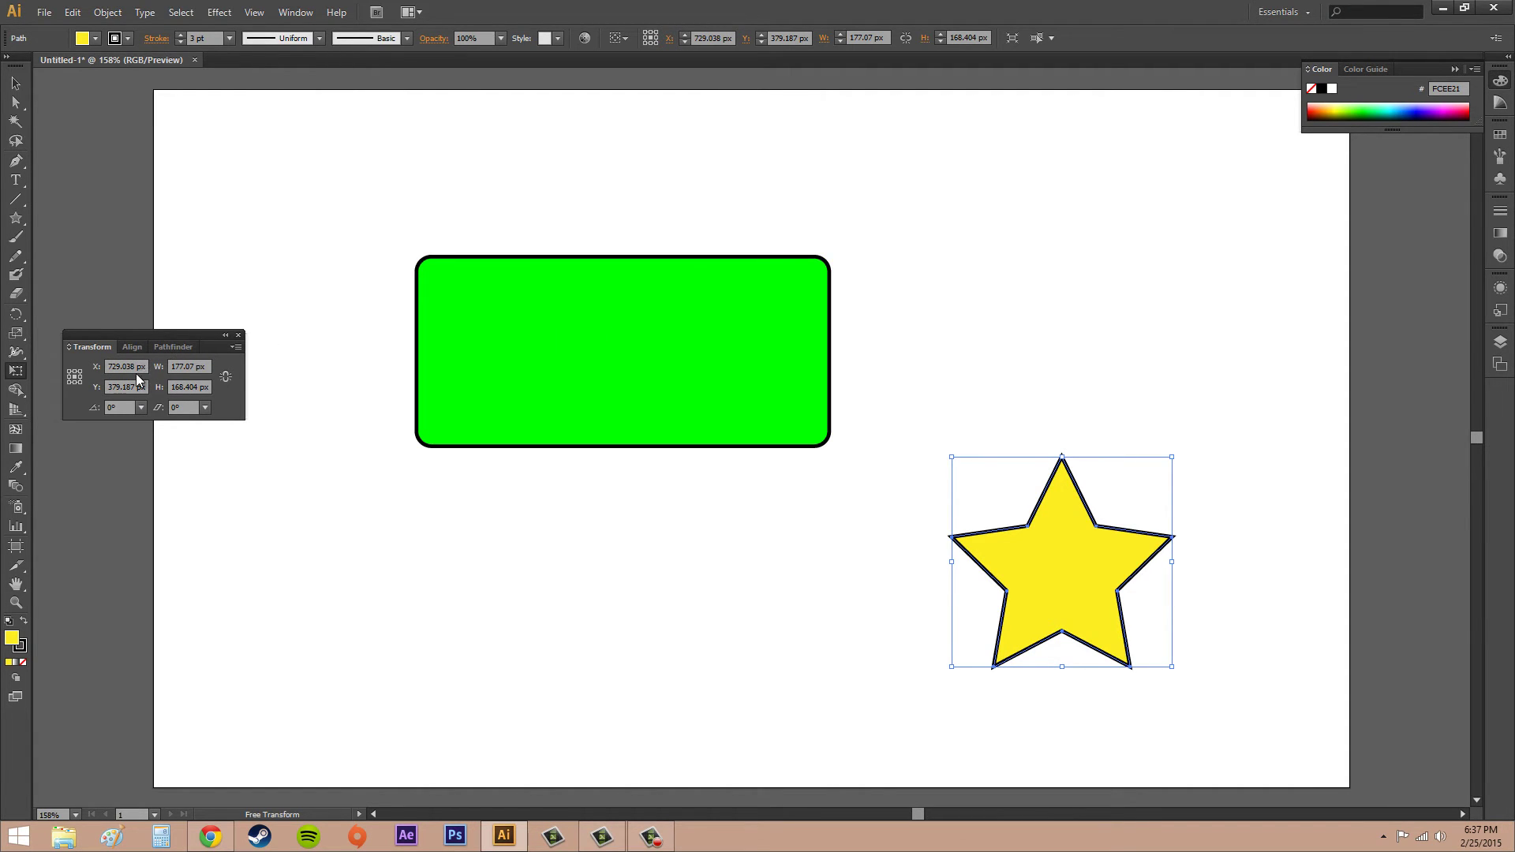
Step: Enter 500 px as the star's X position in the Transform panel
left_click(141, 364)
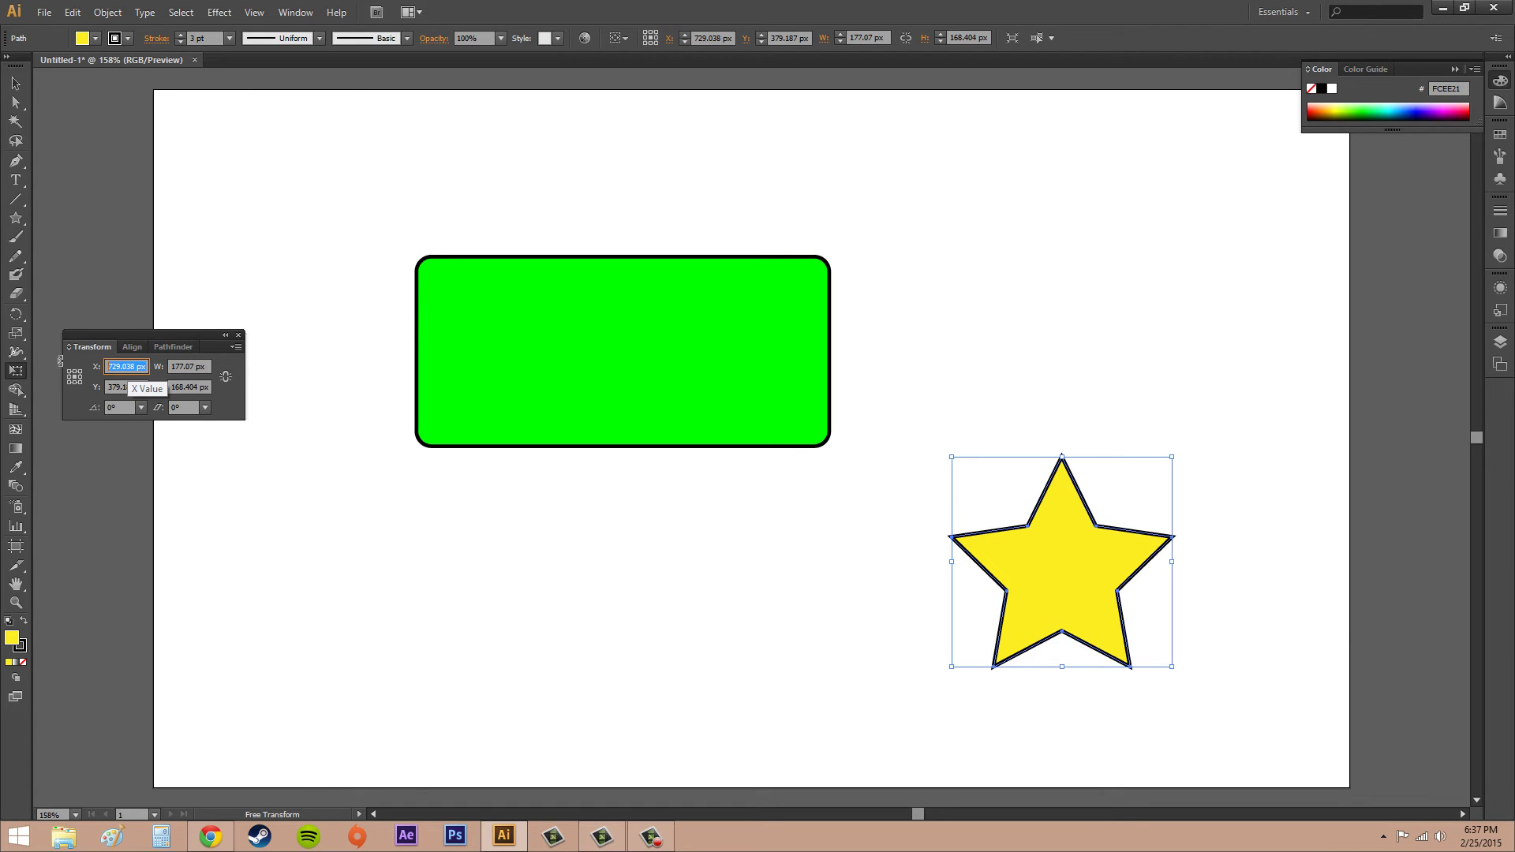
type("500")
key("Return")
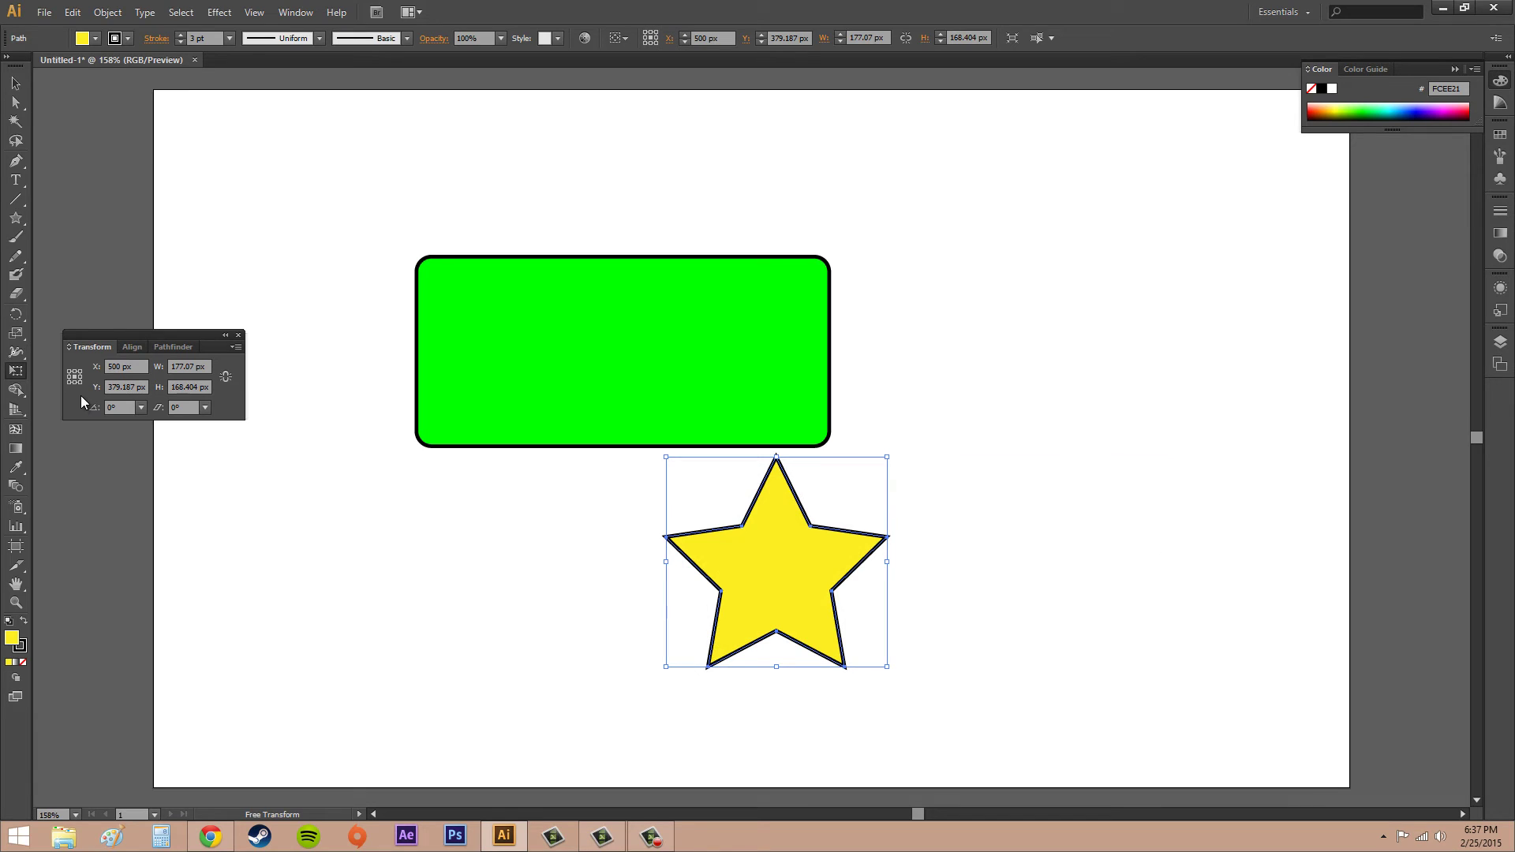
Step: Link width and height proportions and set the star's width to 200 px
left_click(226, 377)
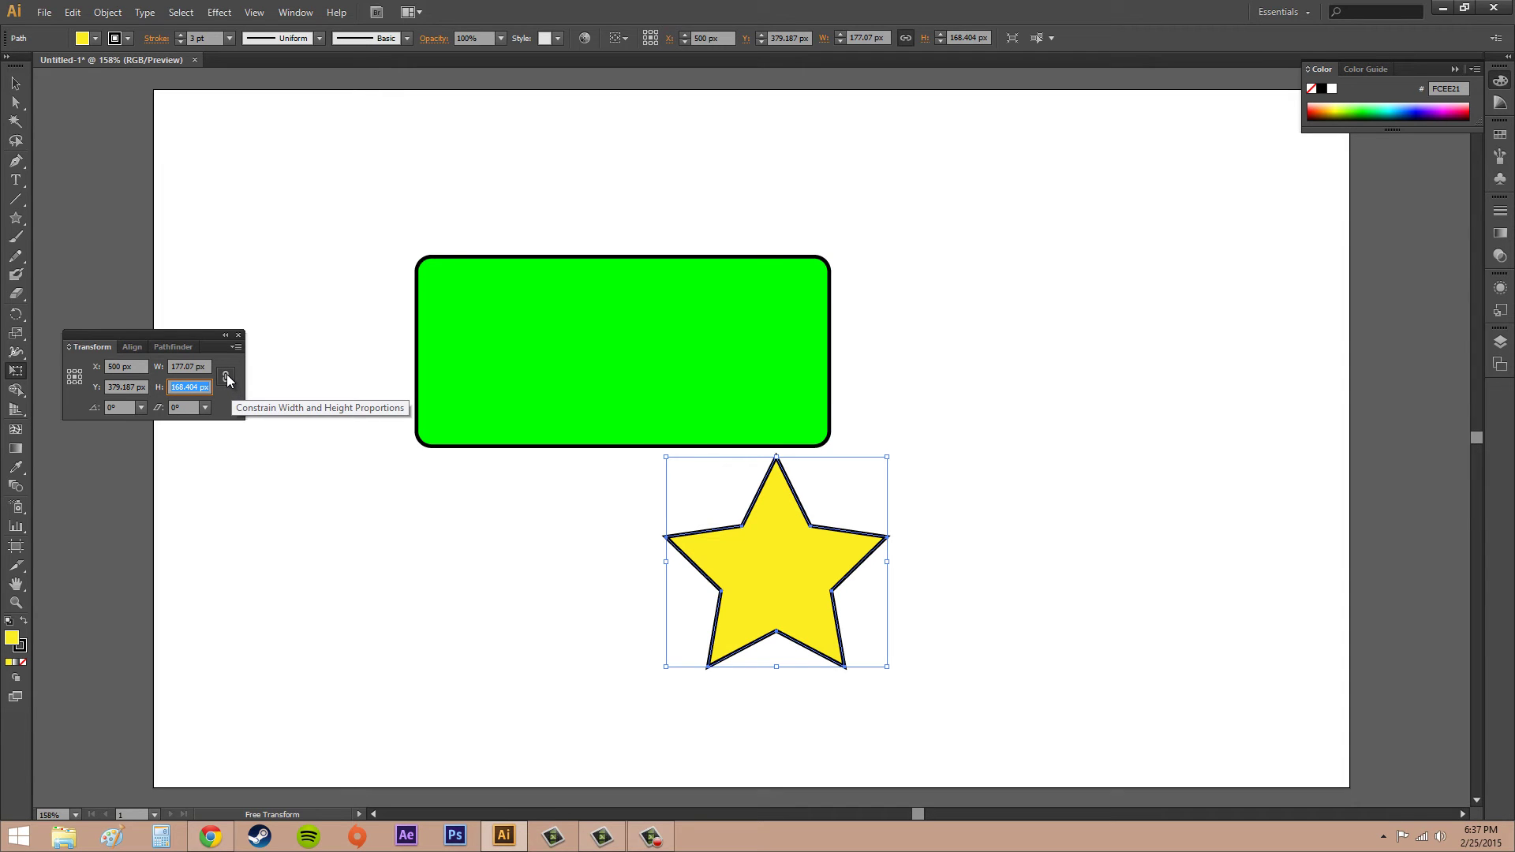
left_click(230, 384)
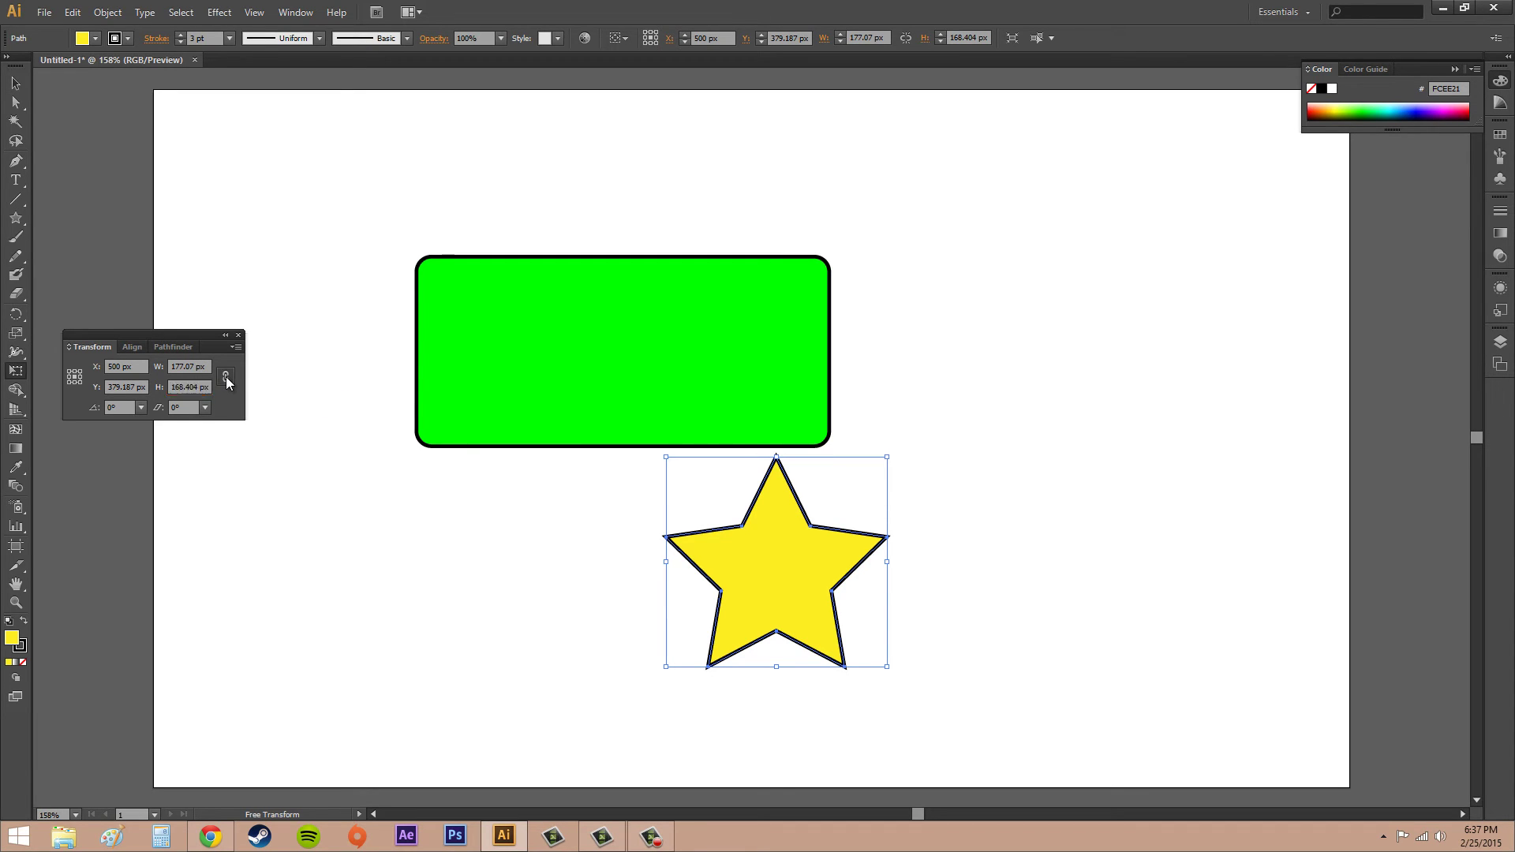
left_click(228, 381)
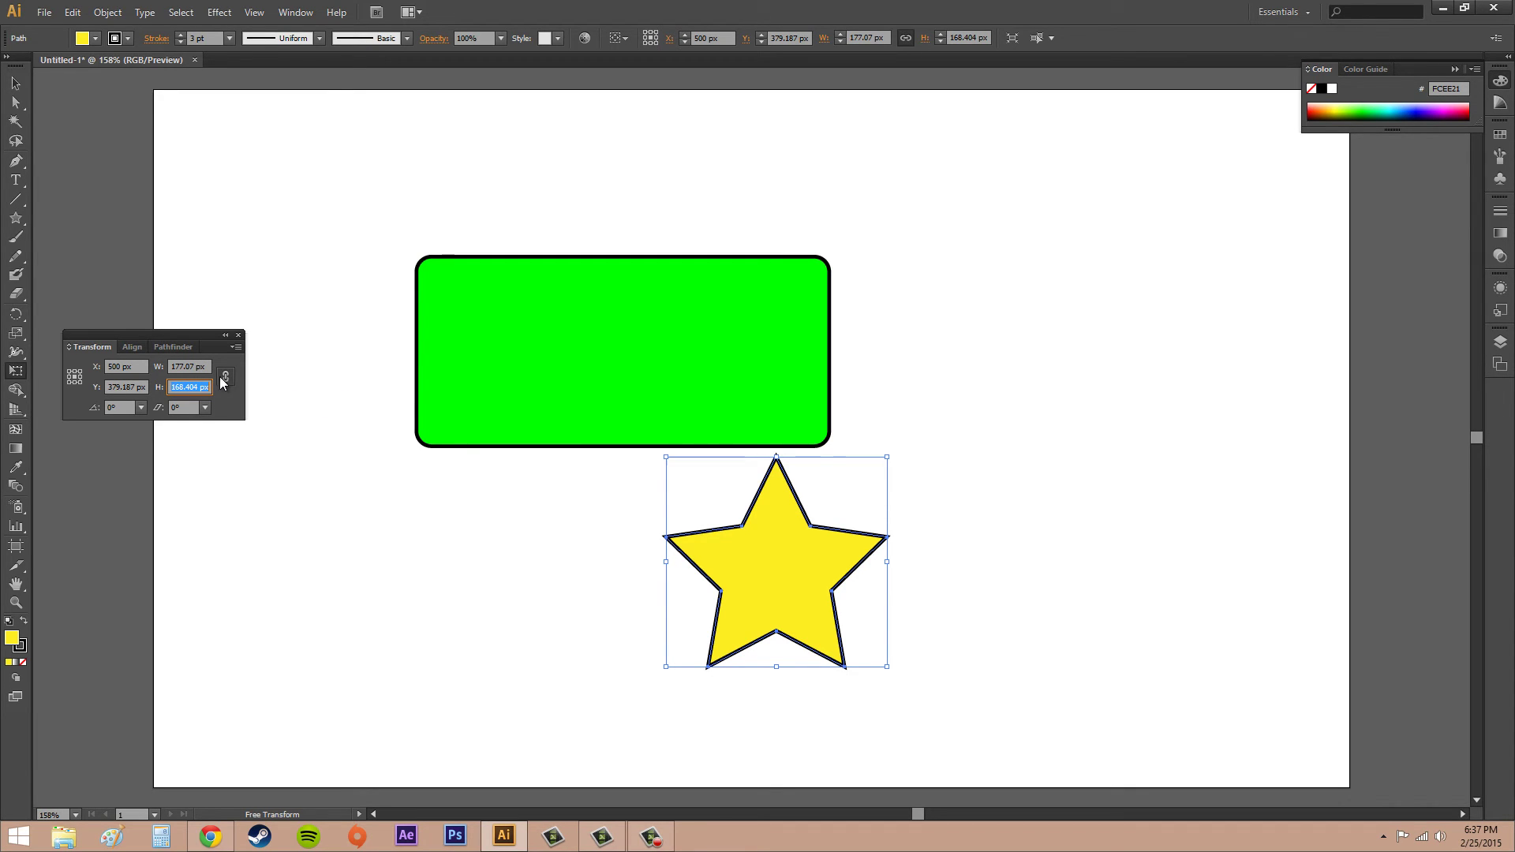
double_click(173, 366)
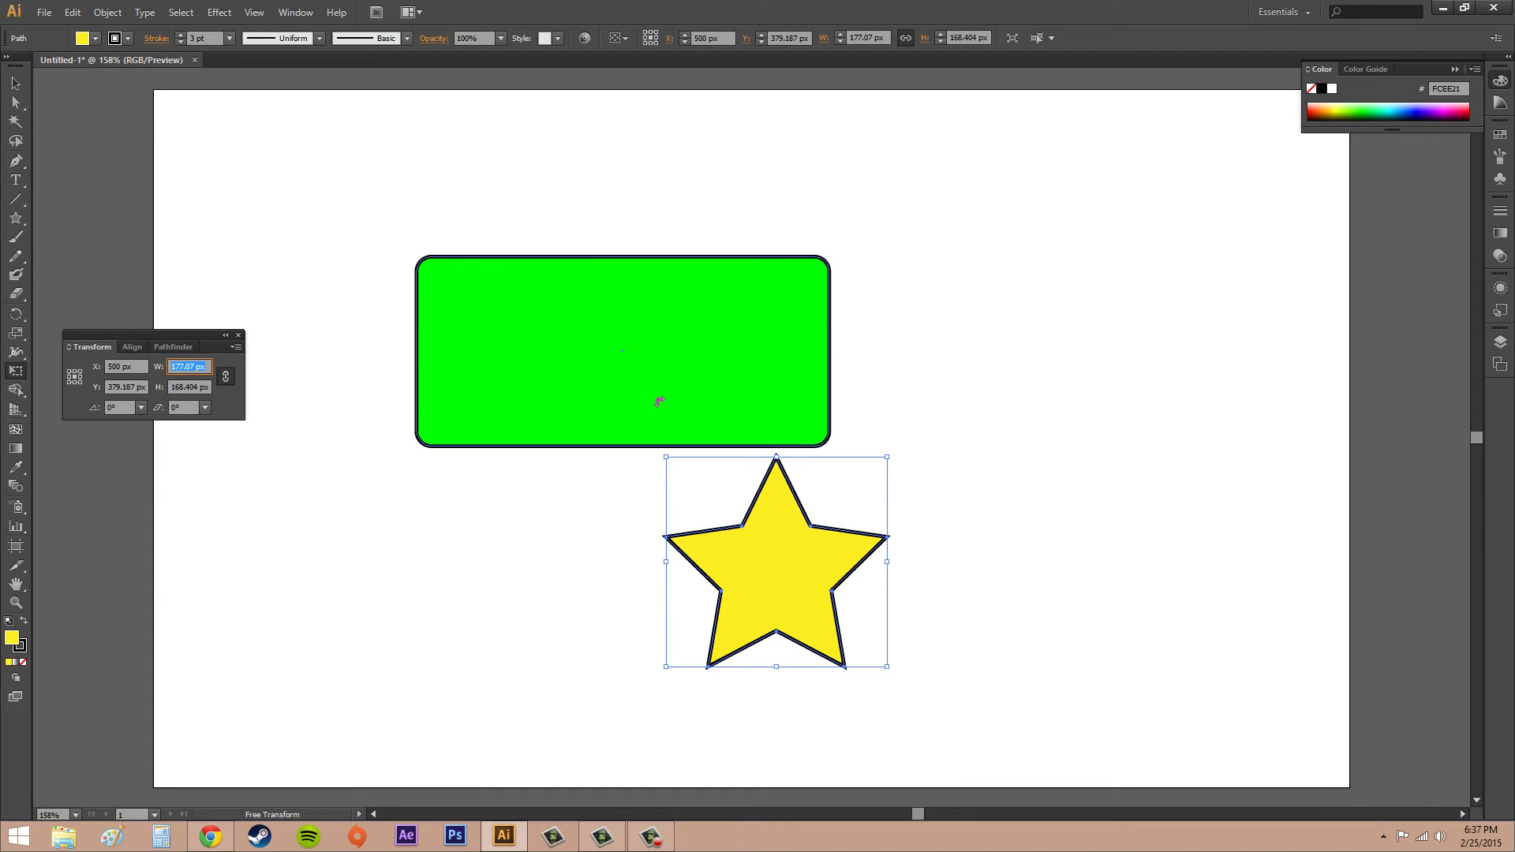
type("200")
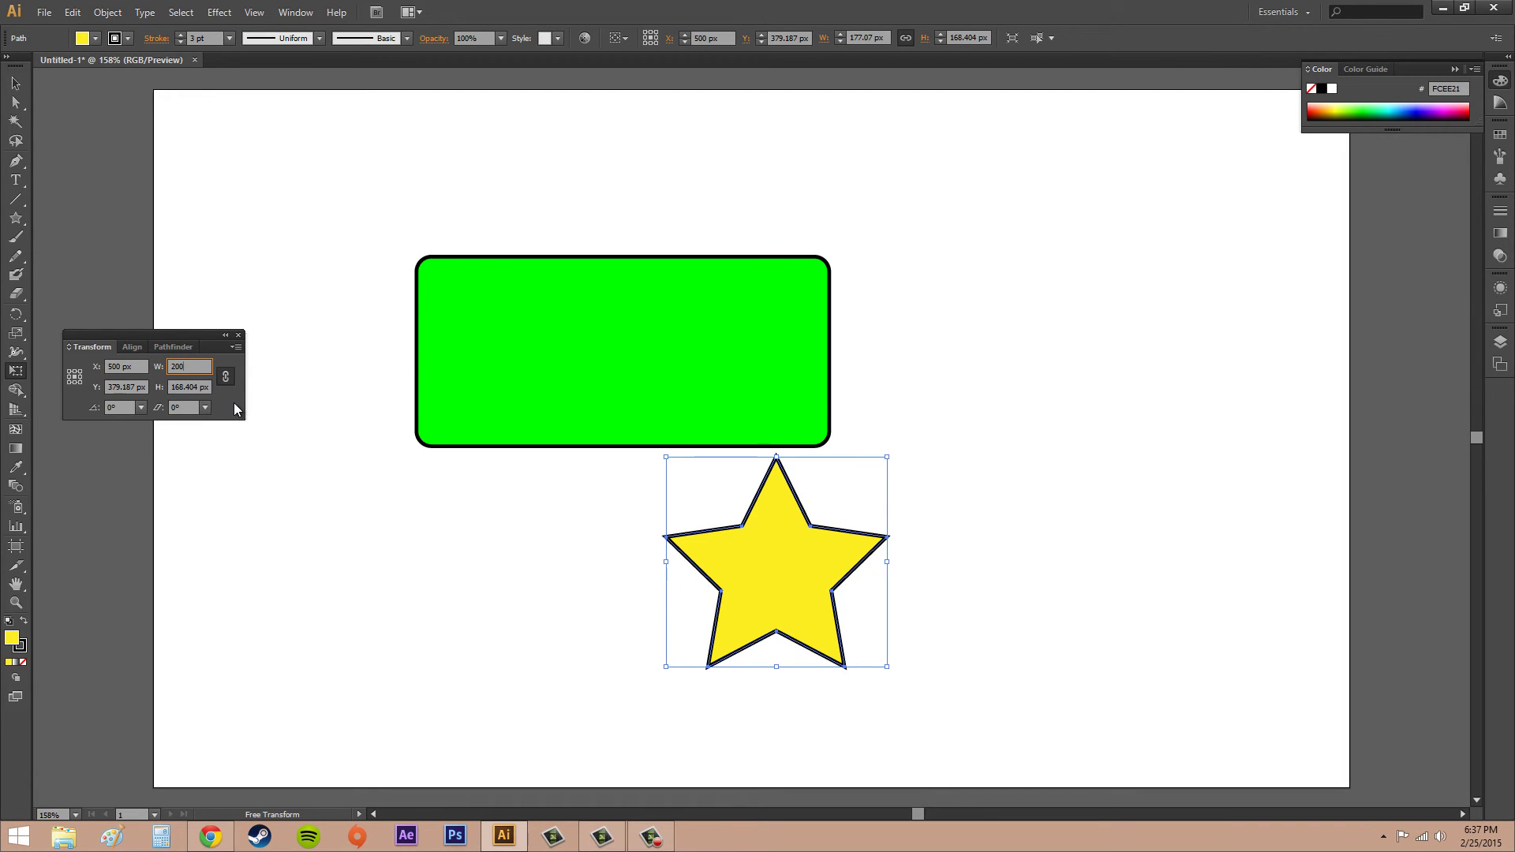
key("Return")
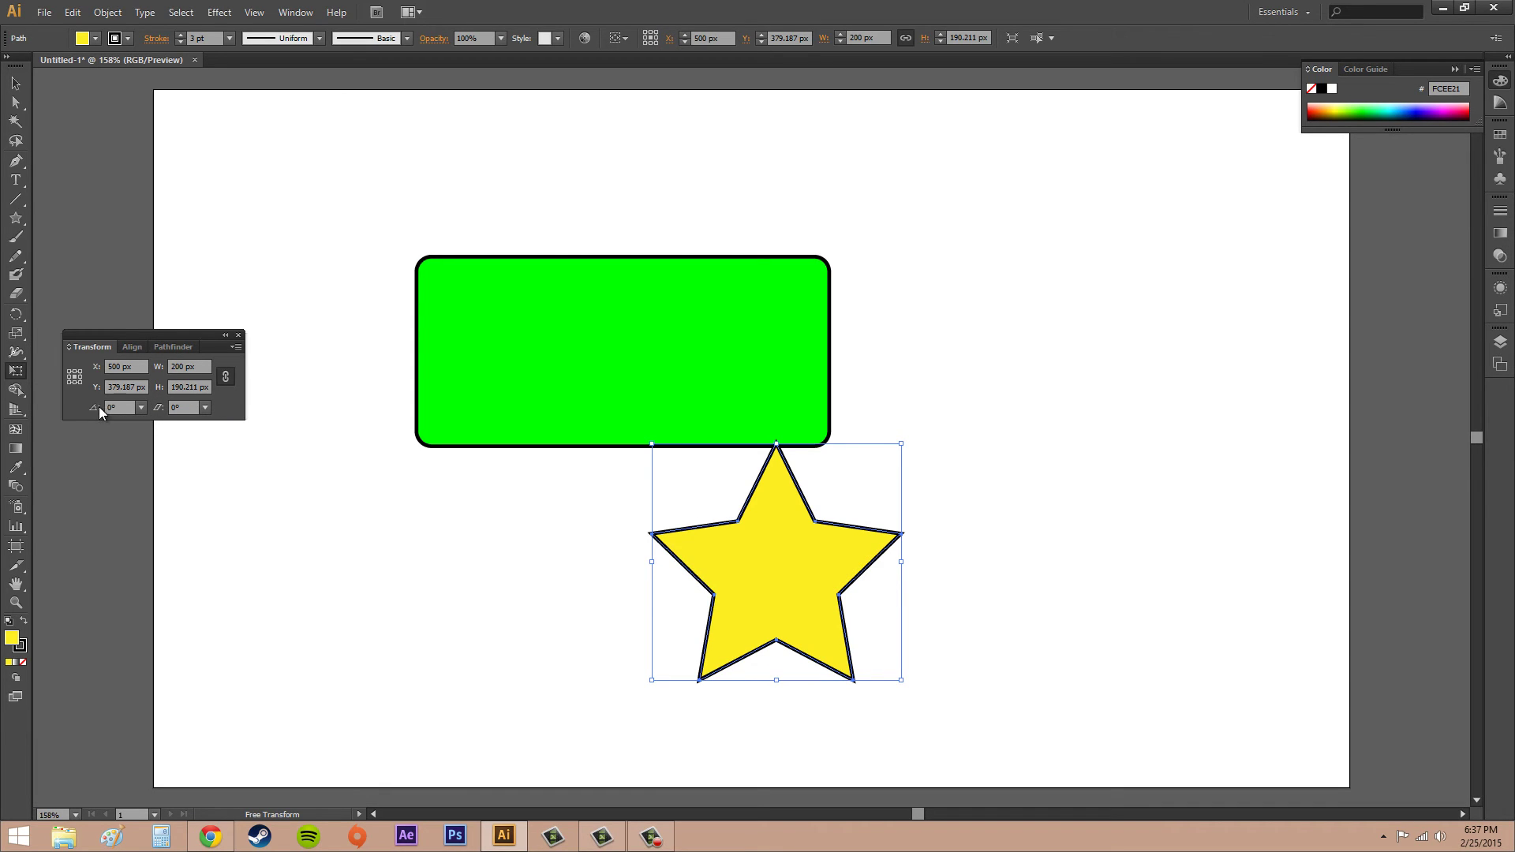
left_click(143, 408)
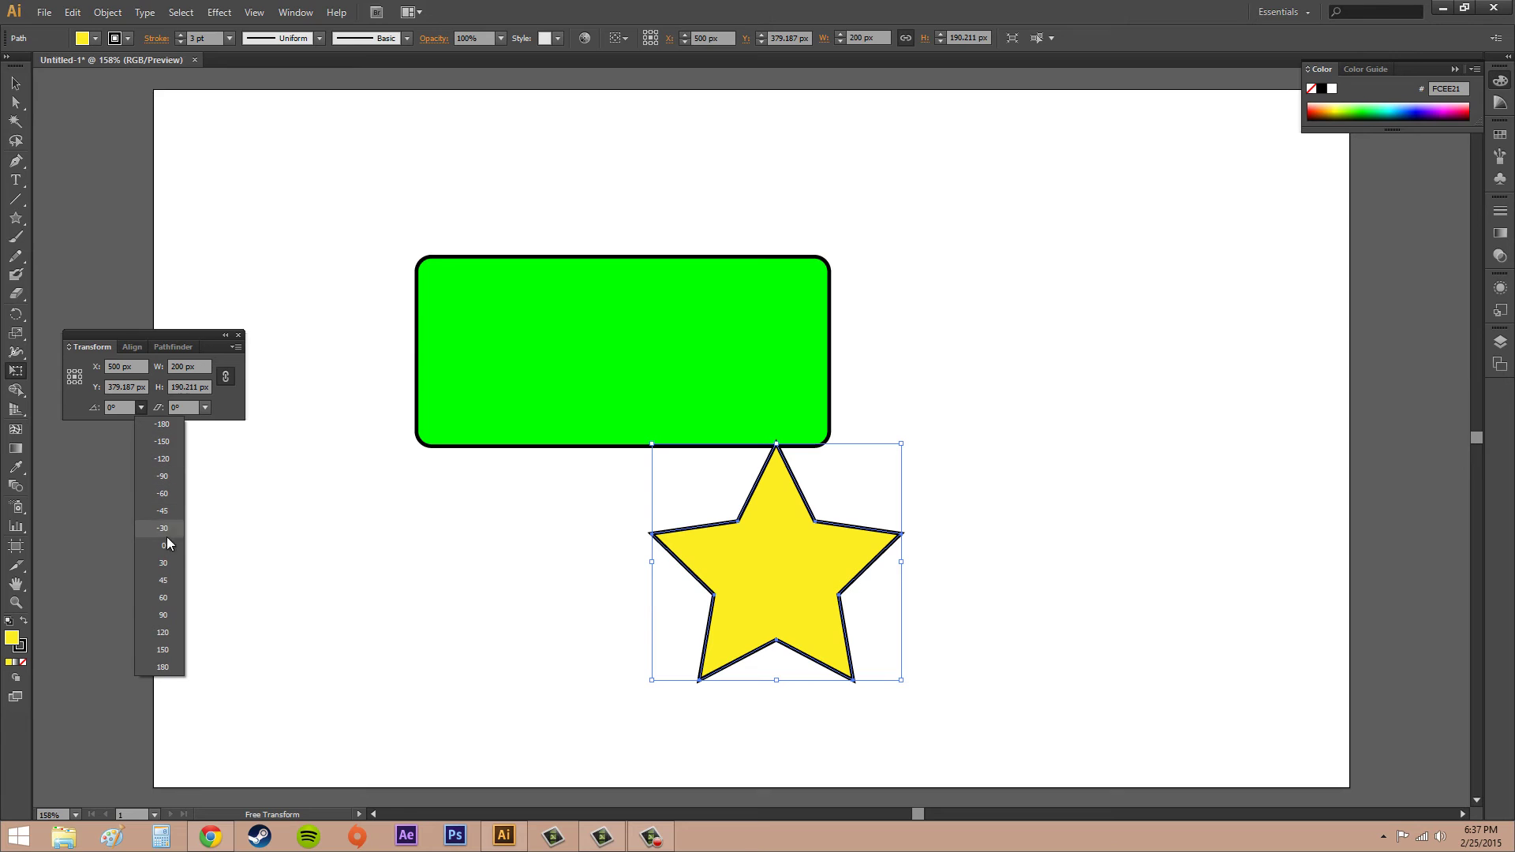
left_click(119, 408)
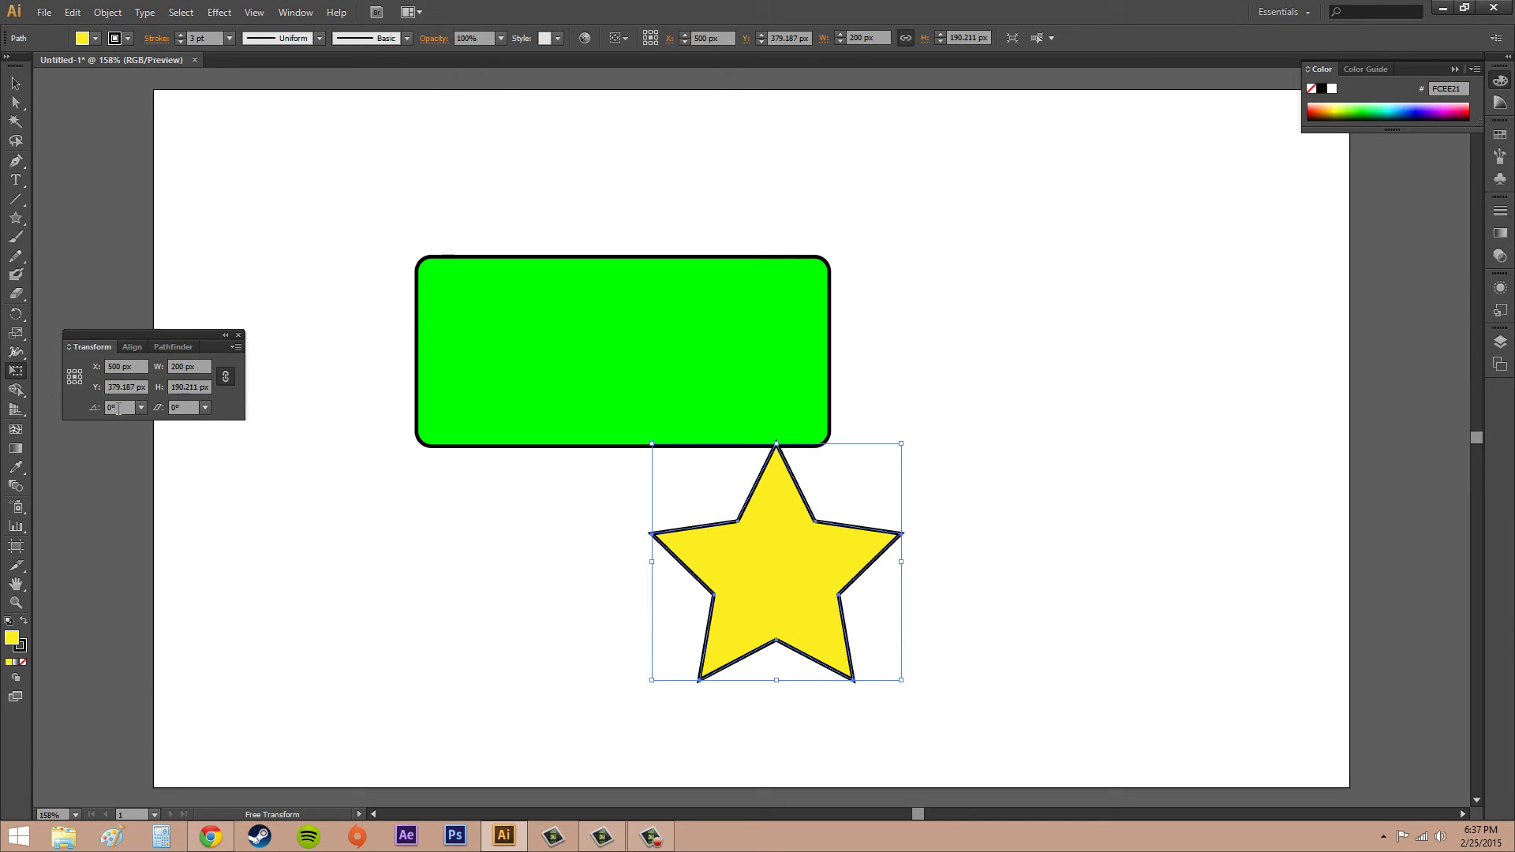
left_click(120, 408)
type("28")
key("Return")
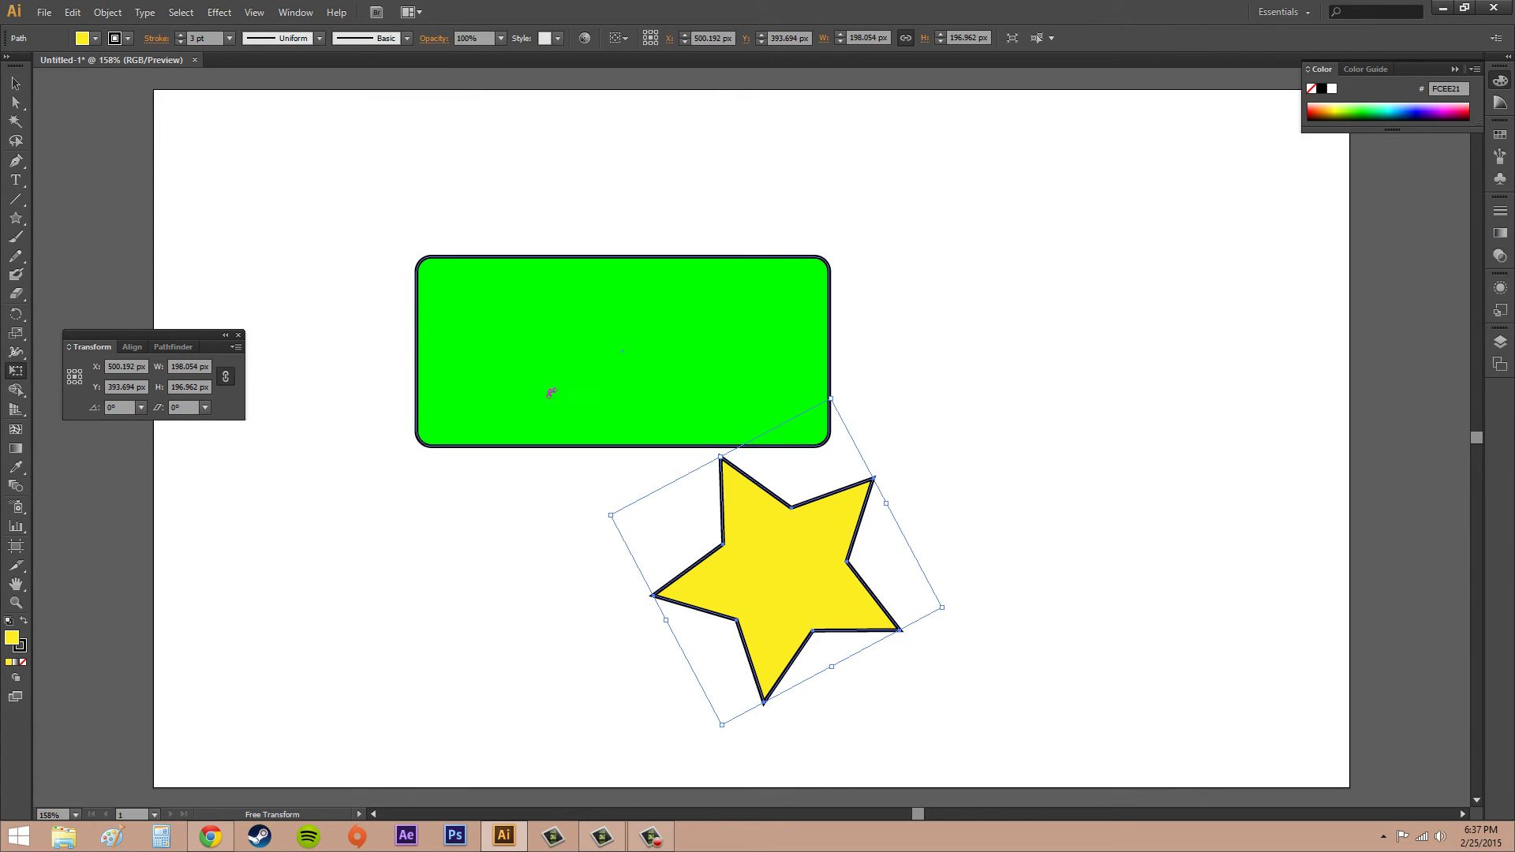
key("ctrl+z")
left_click(204, 407)
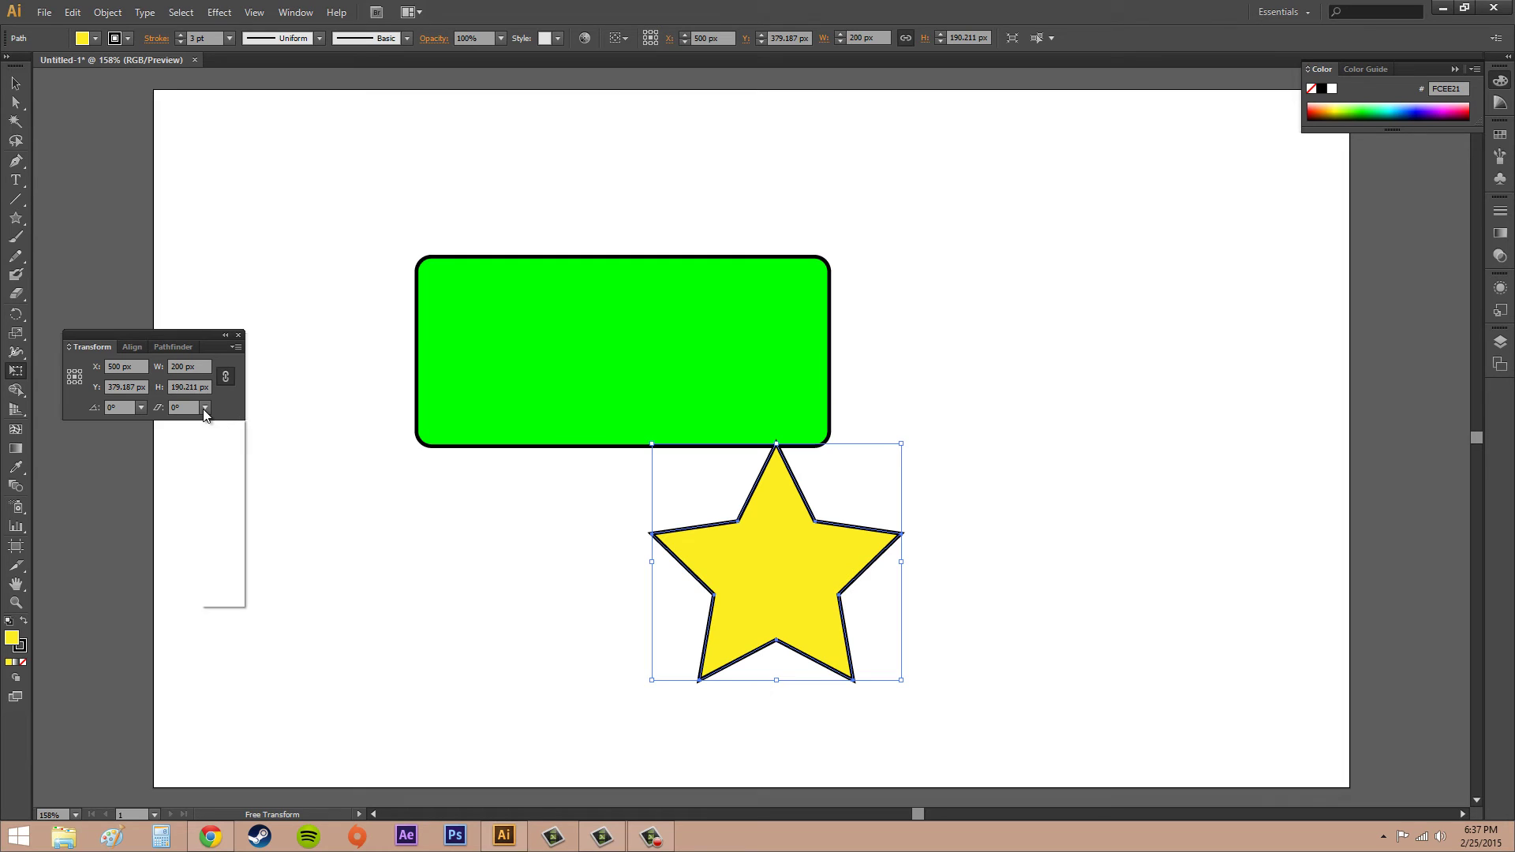
left_click(225, 564)
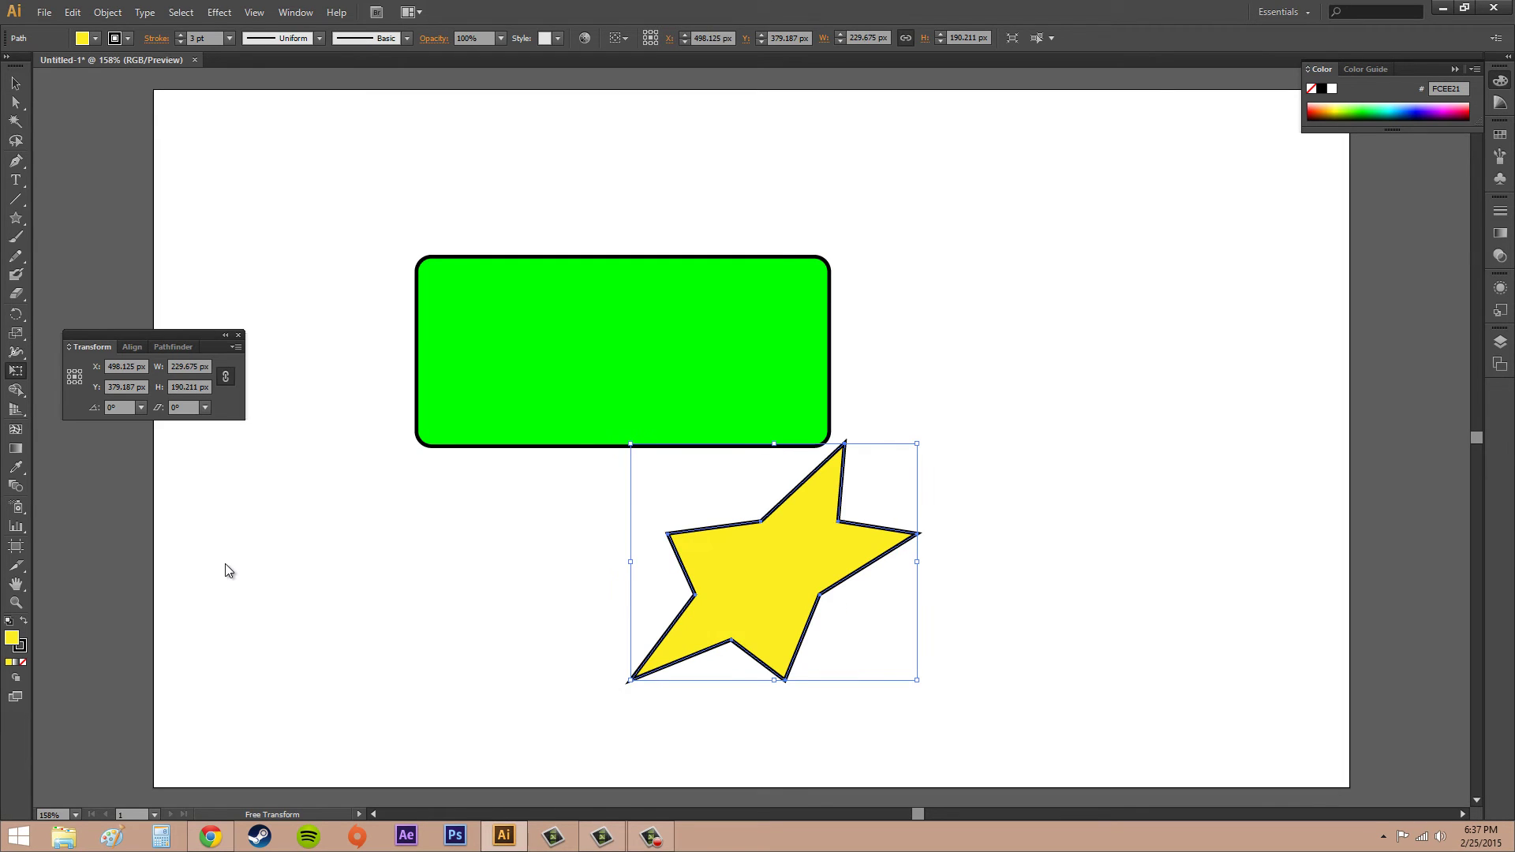
key("ctrl+z")
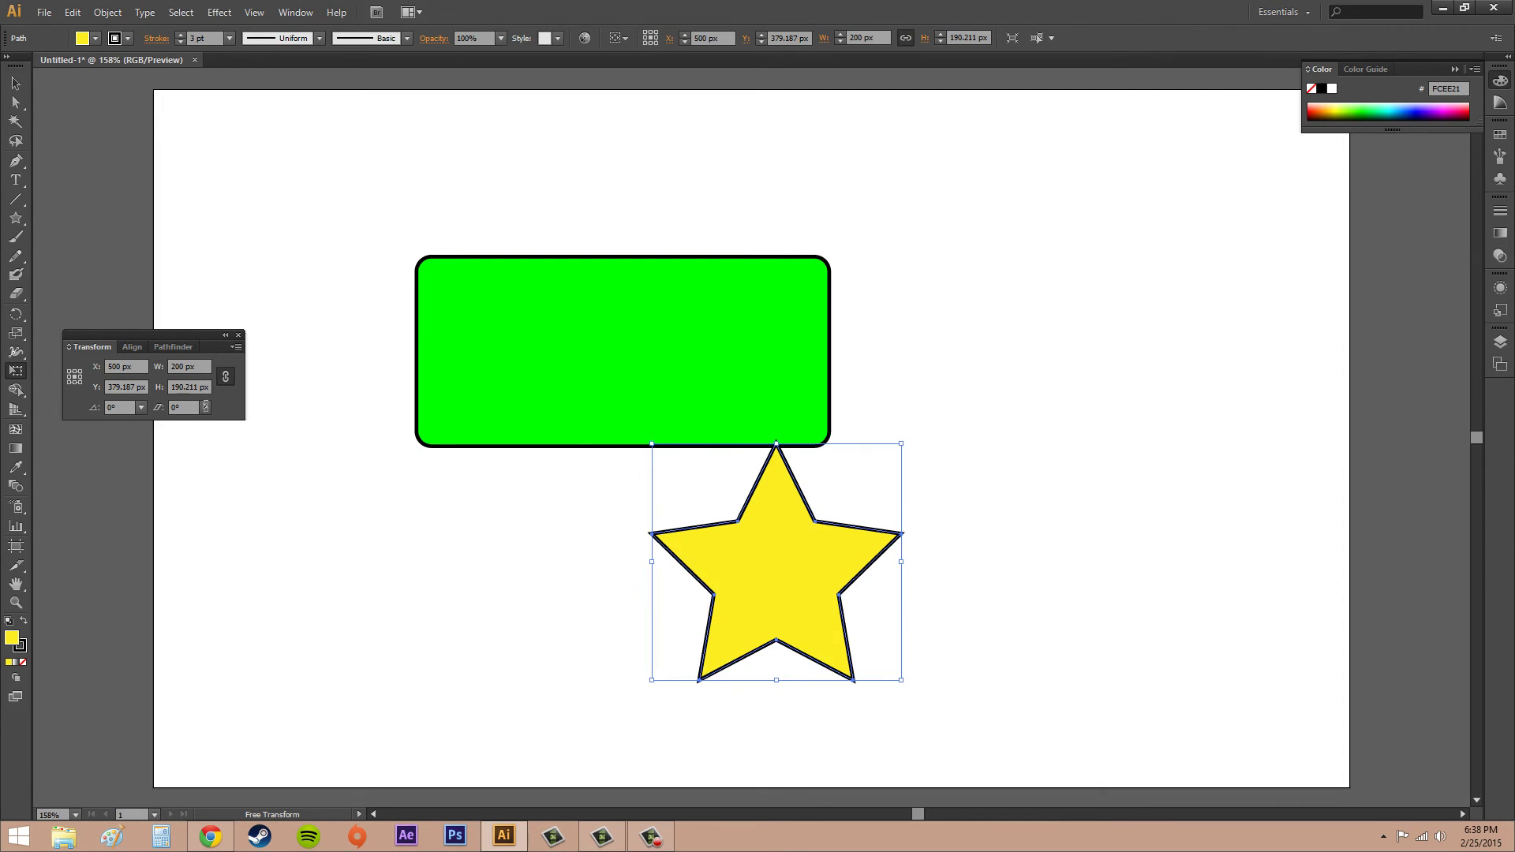
Step: Choose Show Options from the Transform panel menu to reveal Scale Strokes & Effects
left_click(237, 348)
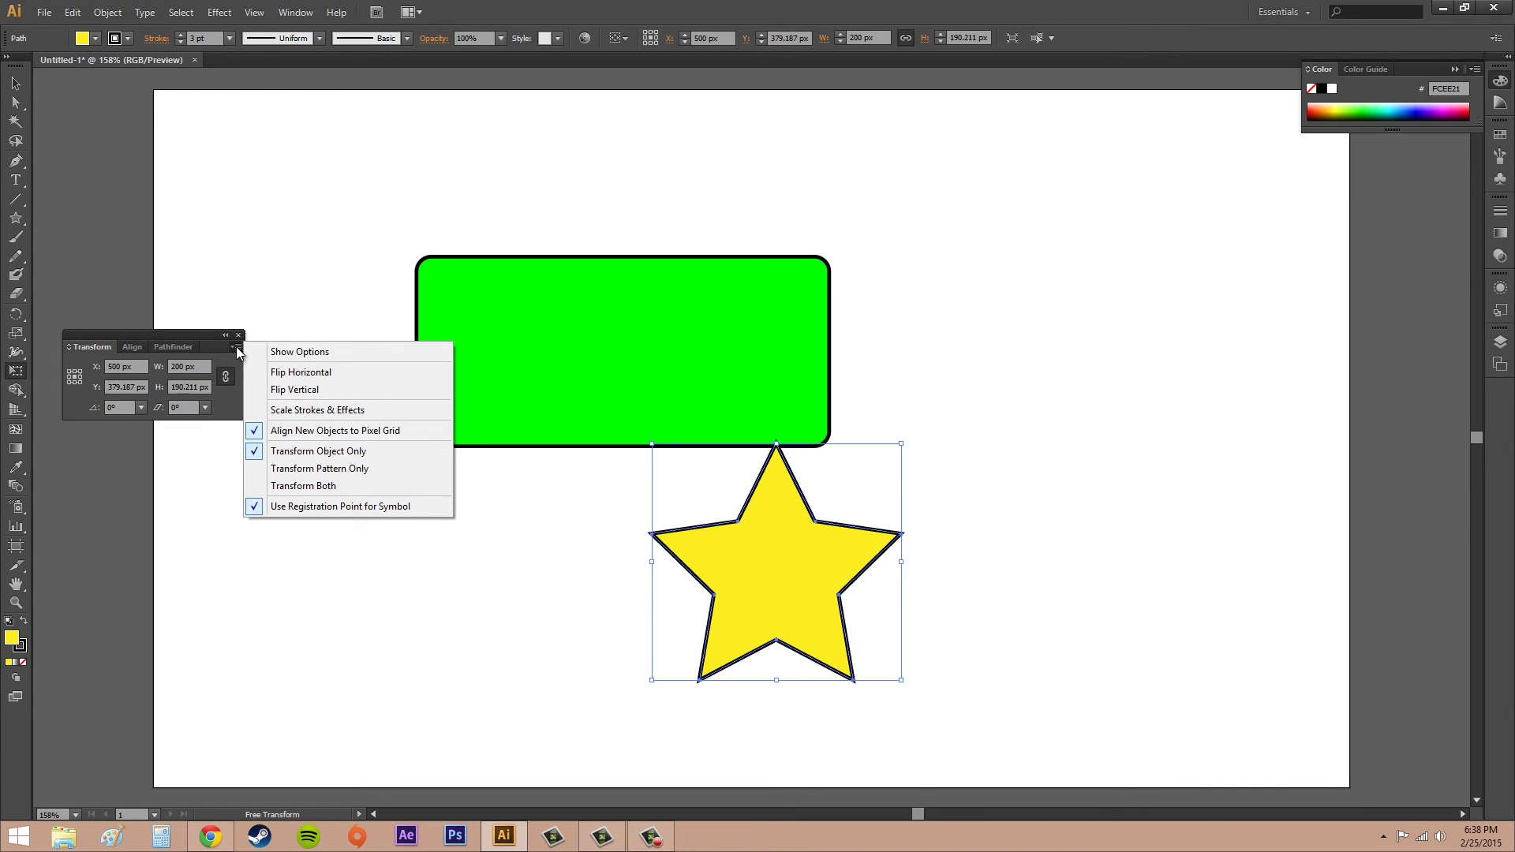
left_click(284, 351)
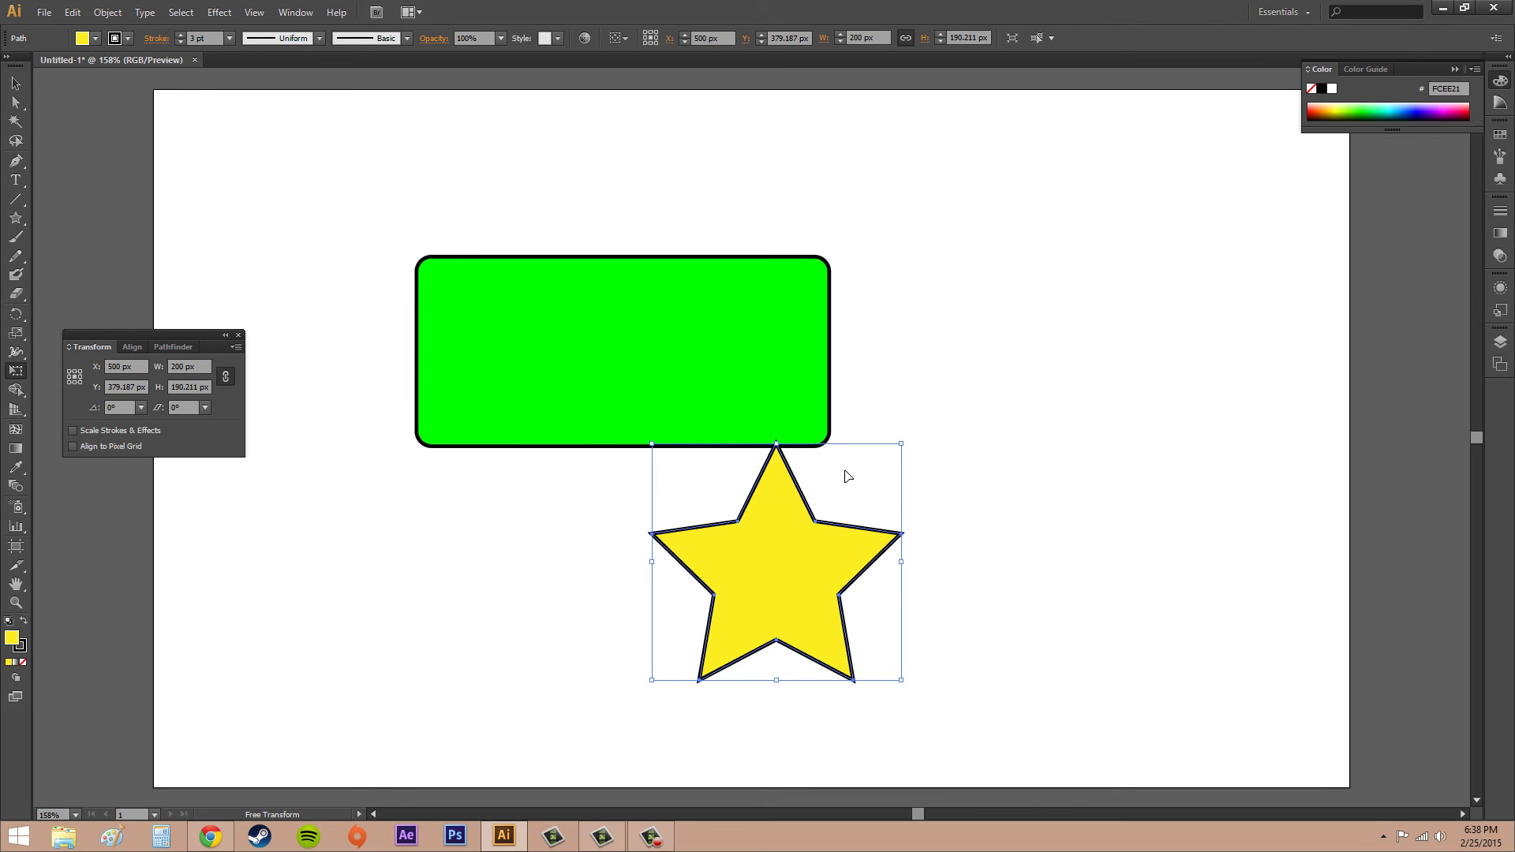
Step: Enlarge the star and give it a 4 pt stroke, then undo both changes
left_click_drag(901, 443, 1259, 173)
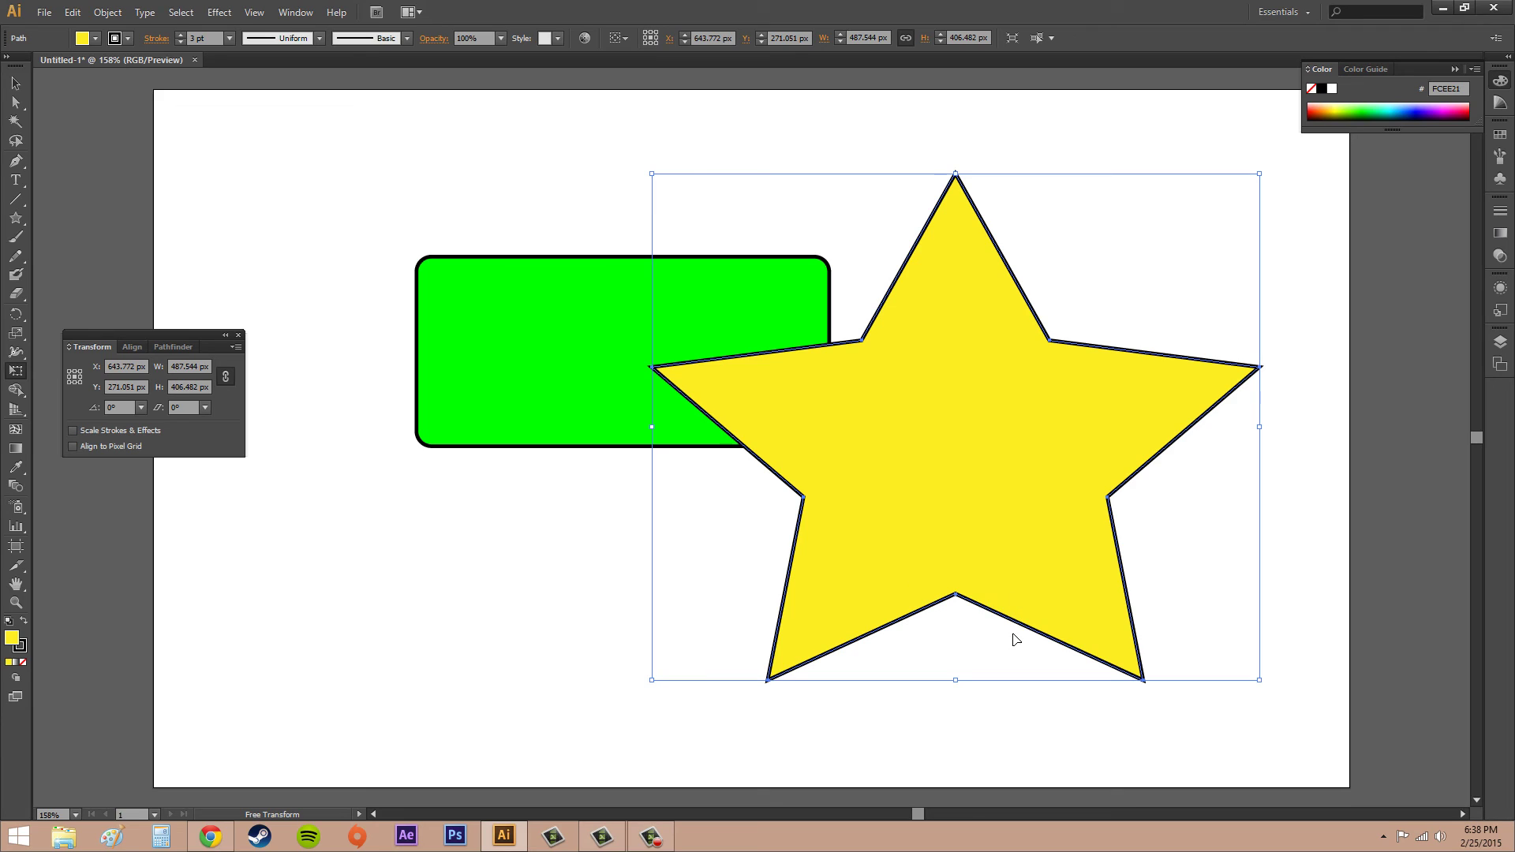
left_click(231, 38)
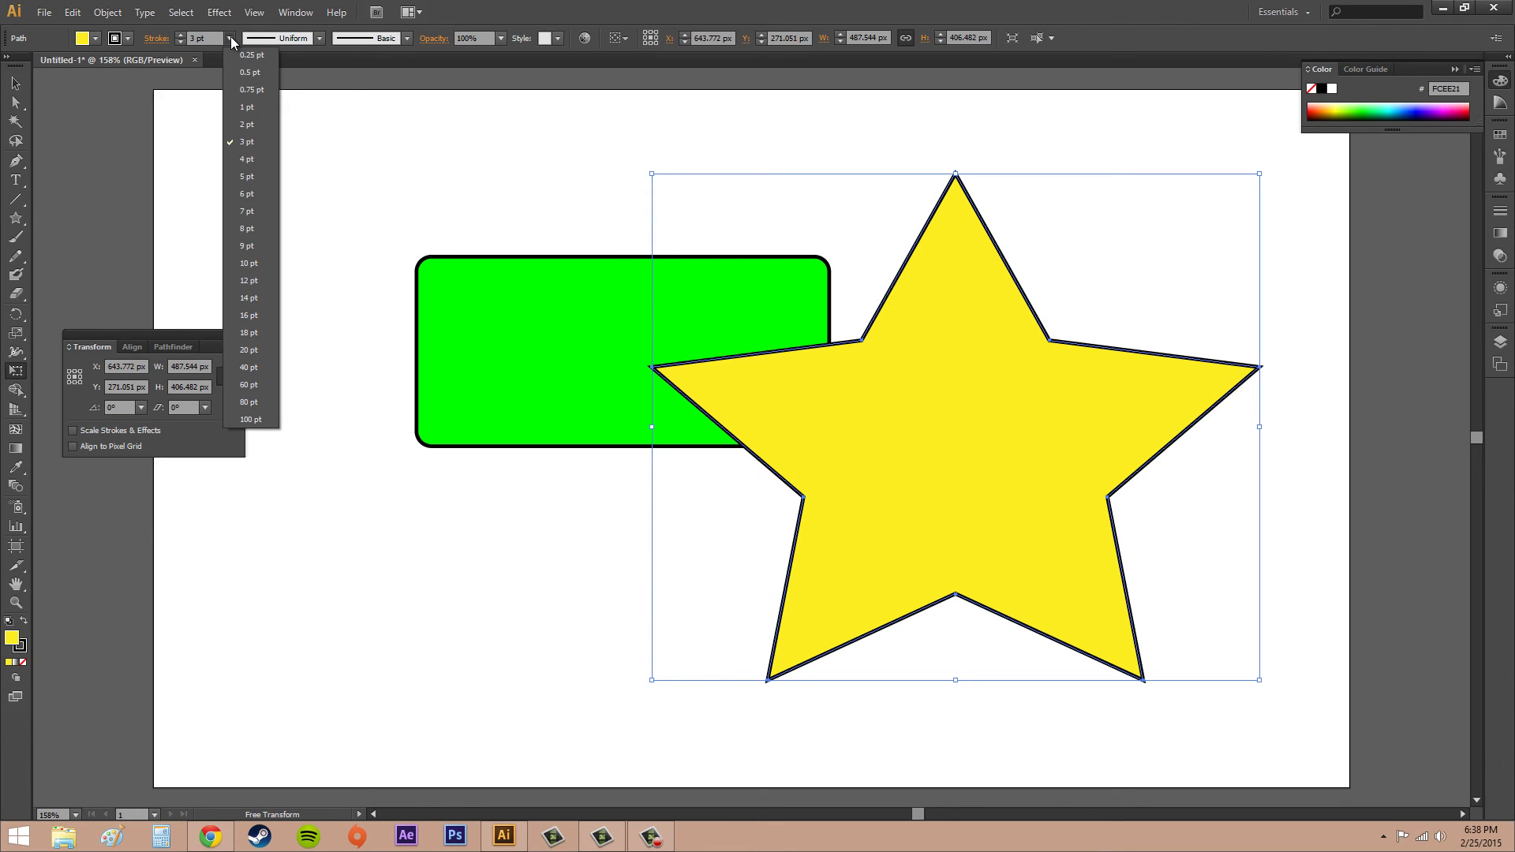
left_click(246, 159)
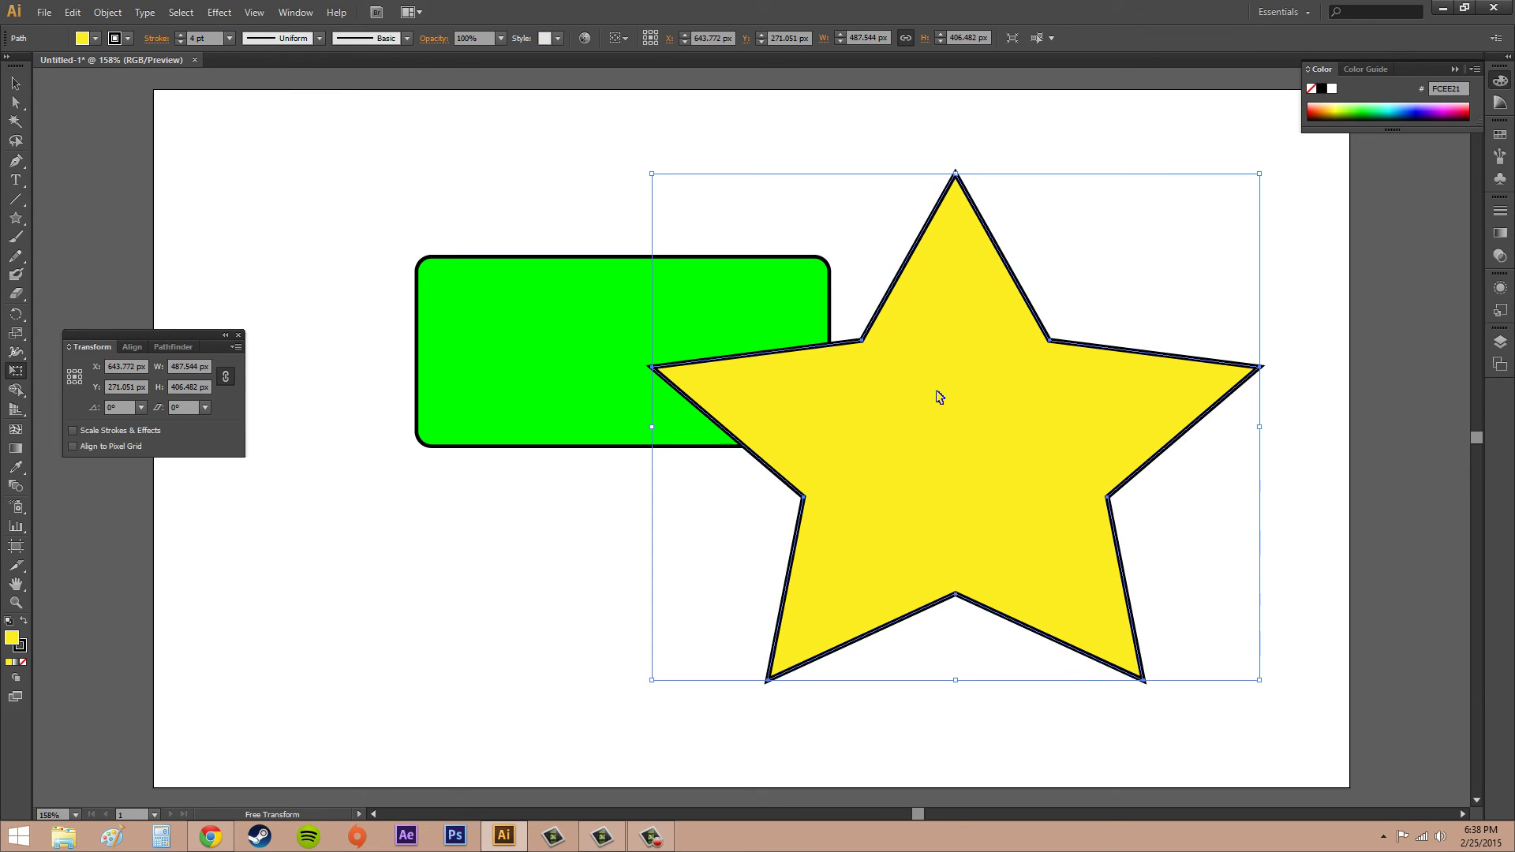
key("ctrl+z")
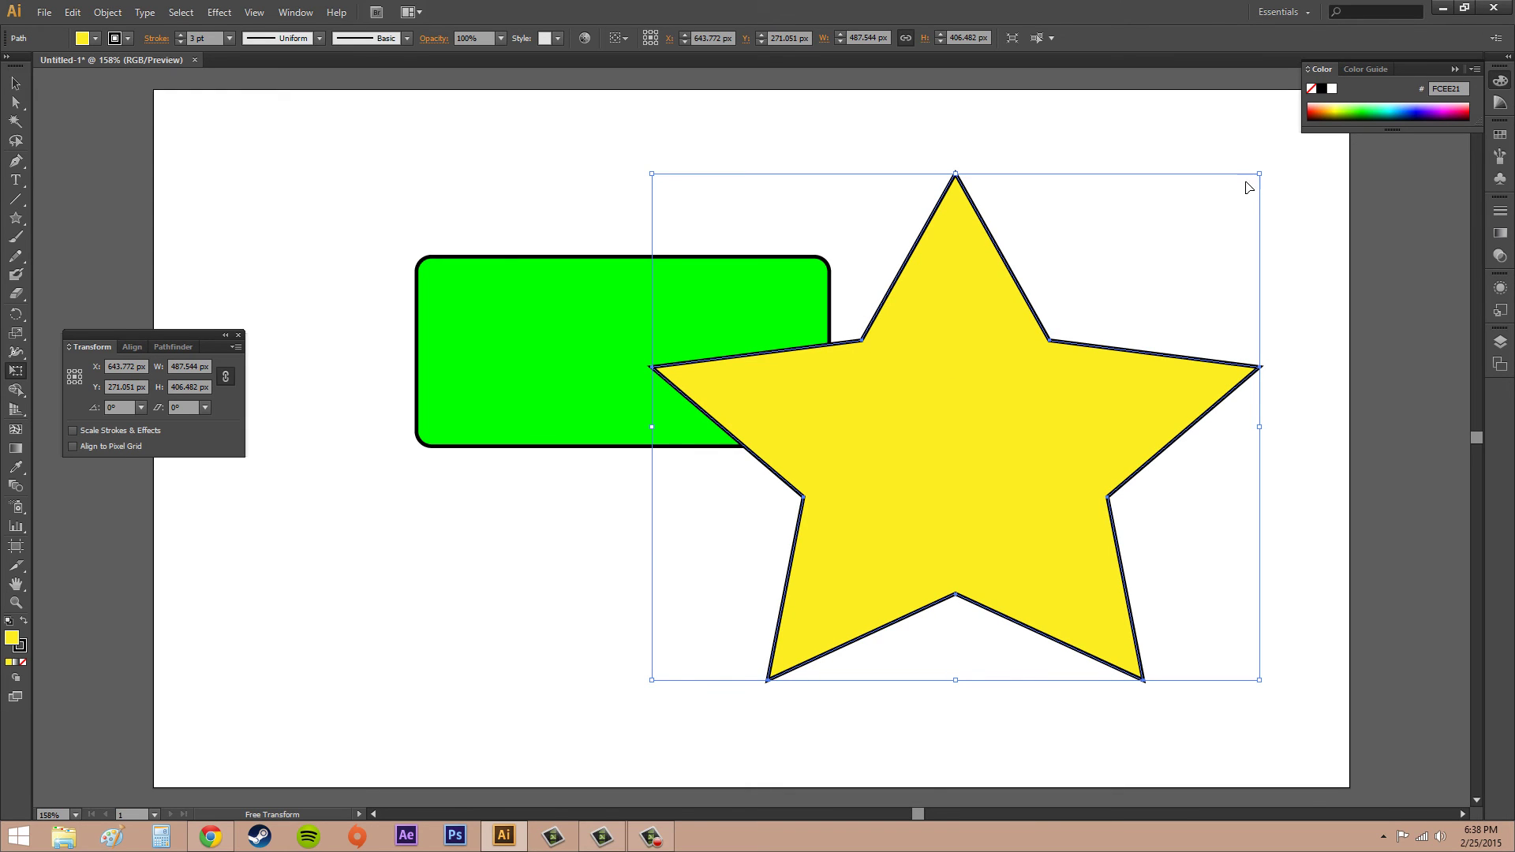
key("ctrl+z")
Step: Check Scale Strokes & Effects, enlarge the star again, then undo the enlargement
left_click(73, 430)
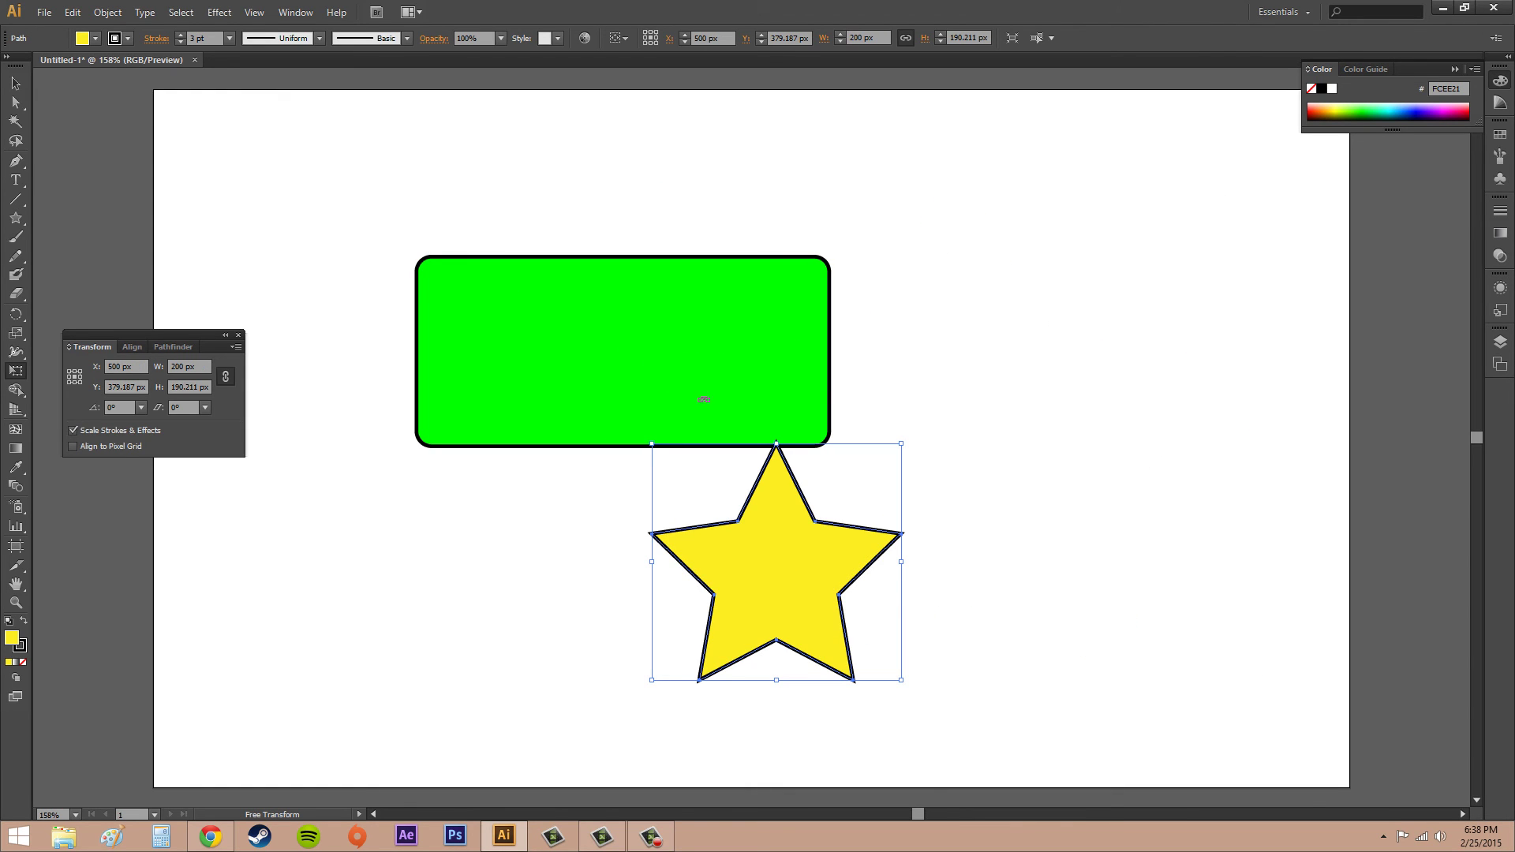
left_click_drag(915, 428, 1300, 155)
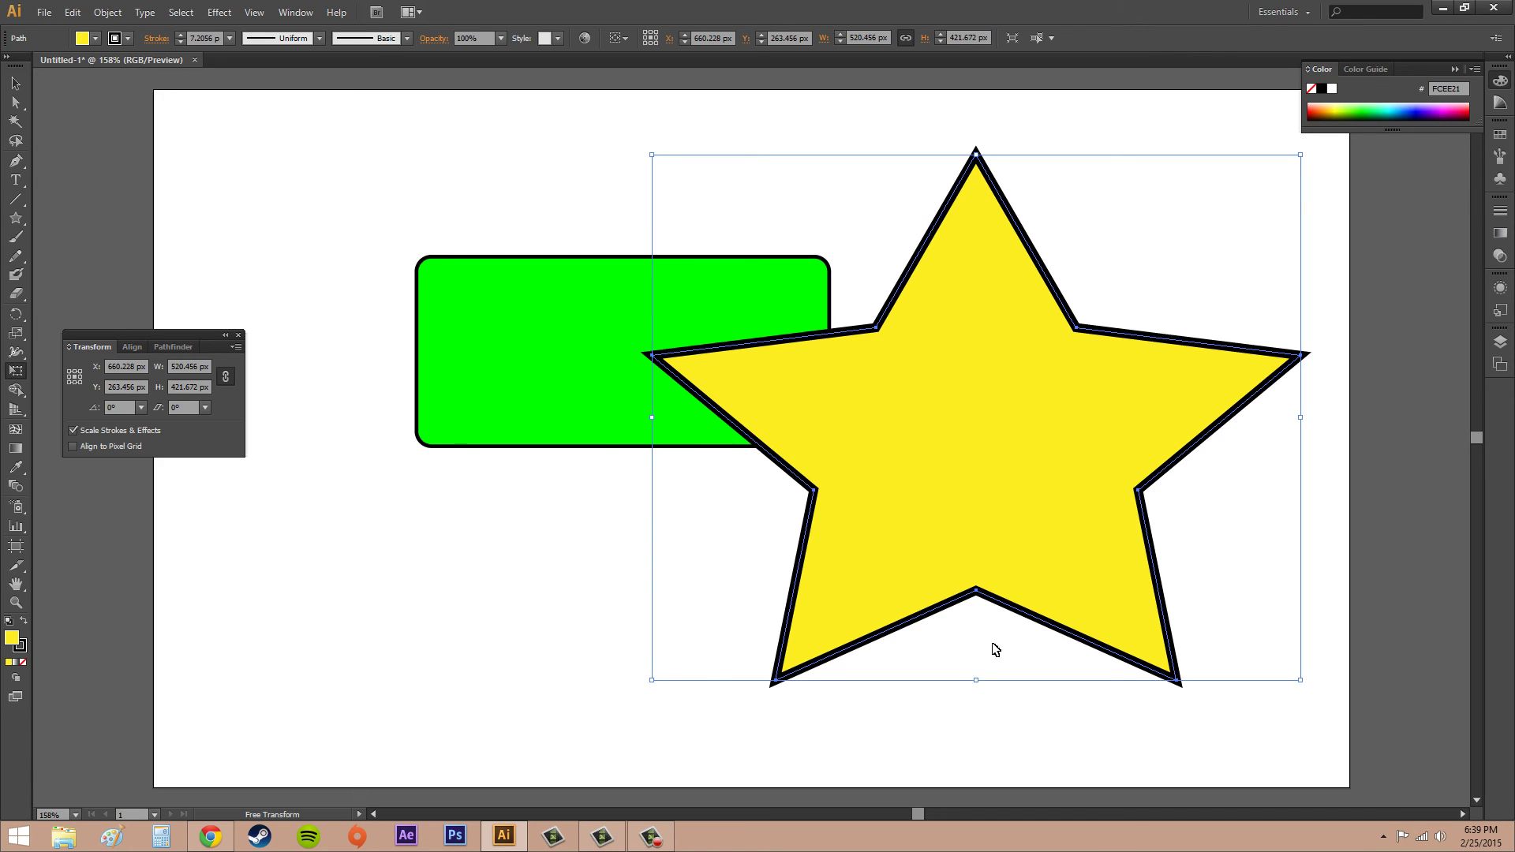
key("ctrl+z")
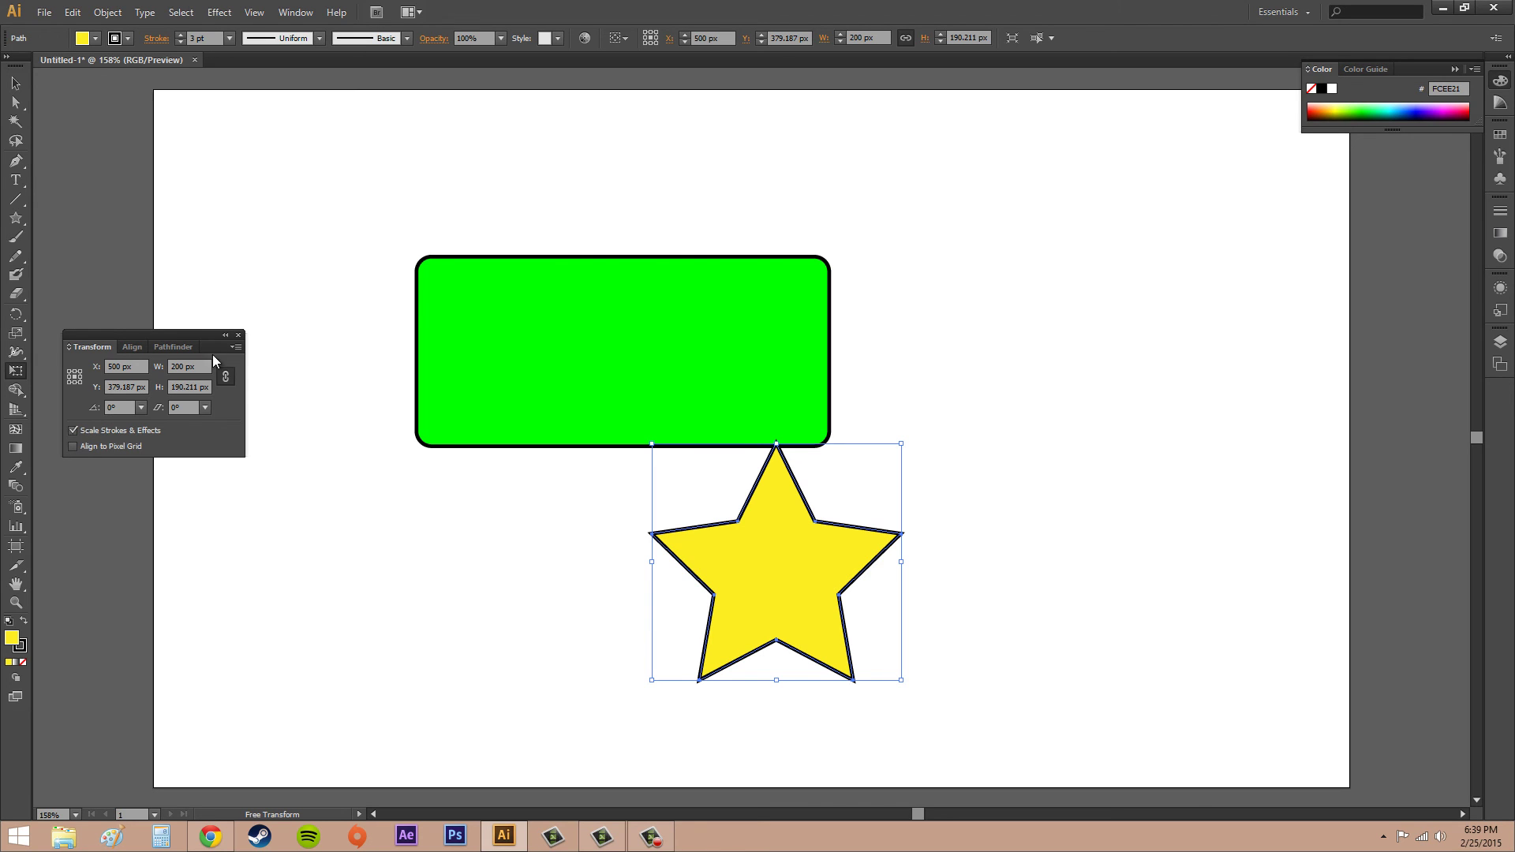
Step: Dismiss the Transform panel's options menu and close the Transform panel
left_click(237, 345)
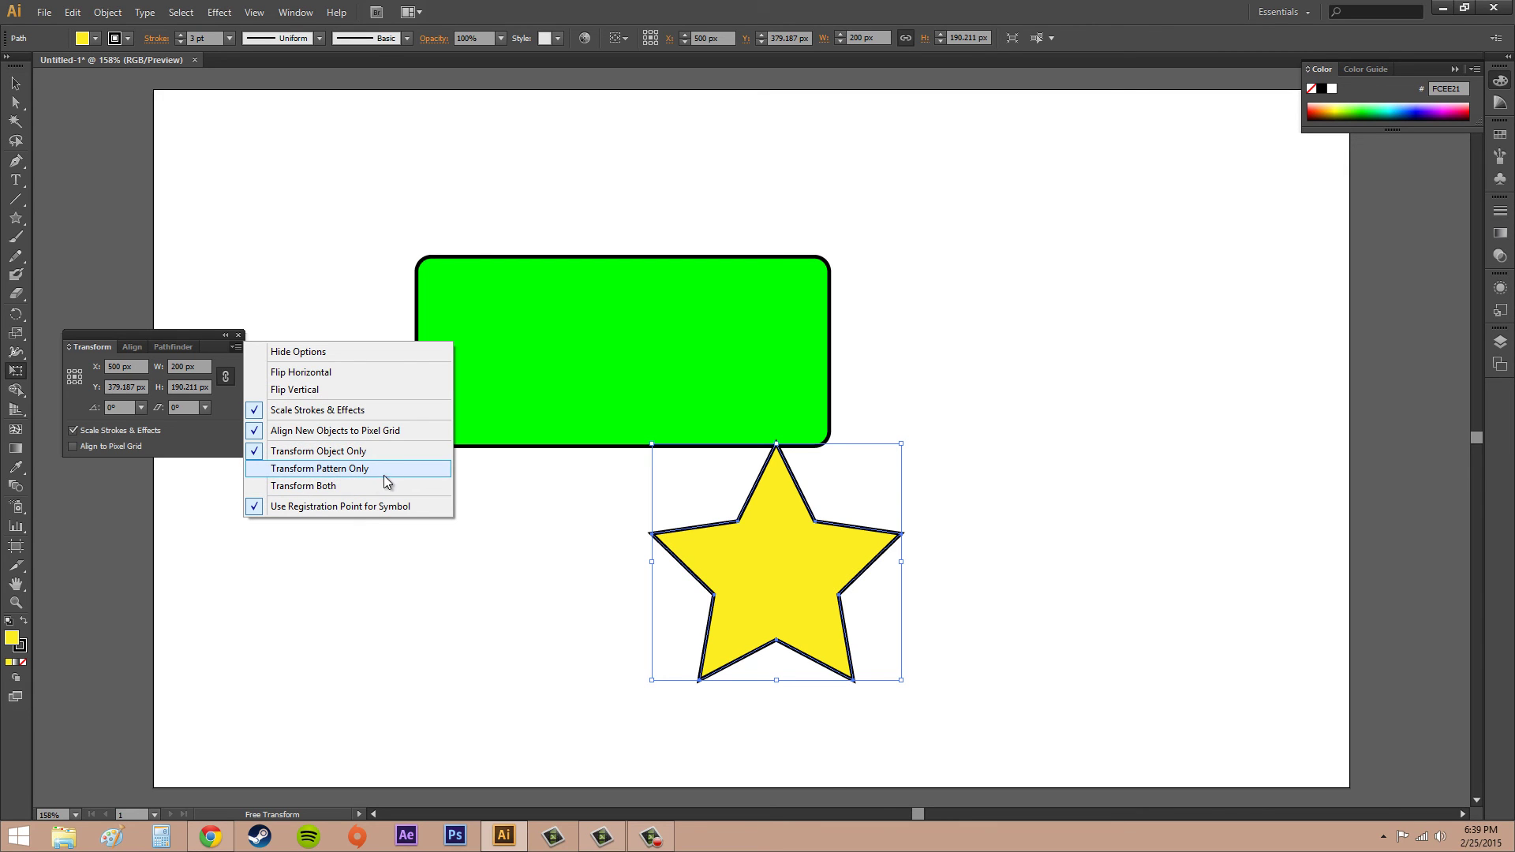
left_click(246, 336)
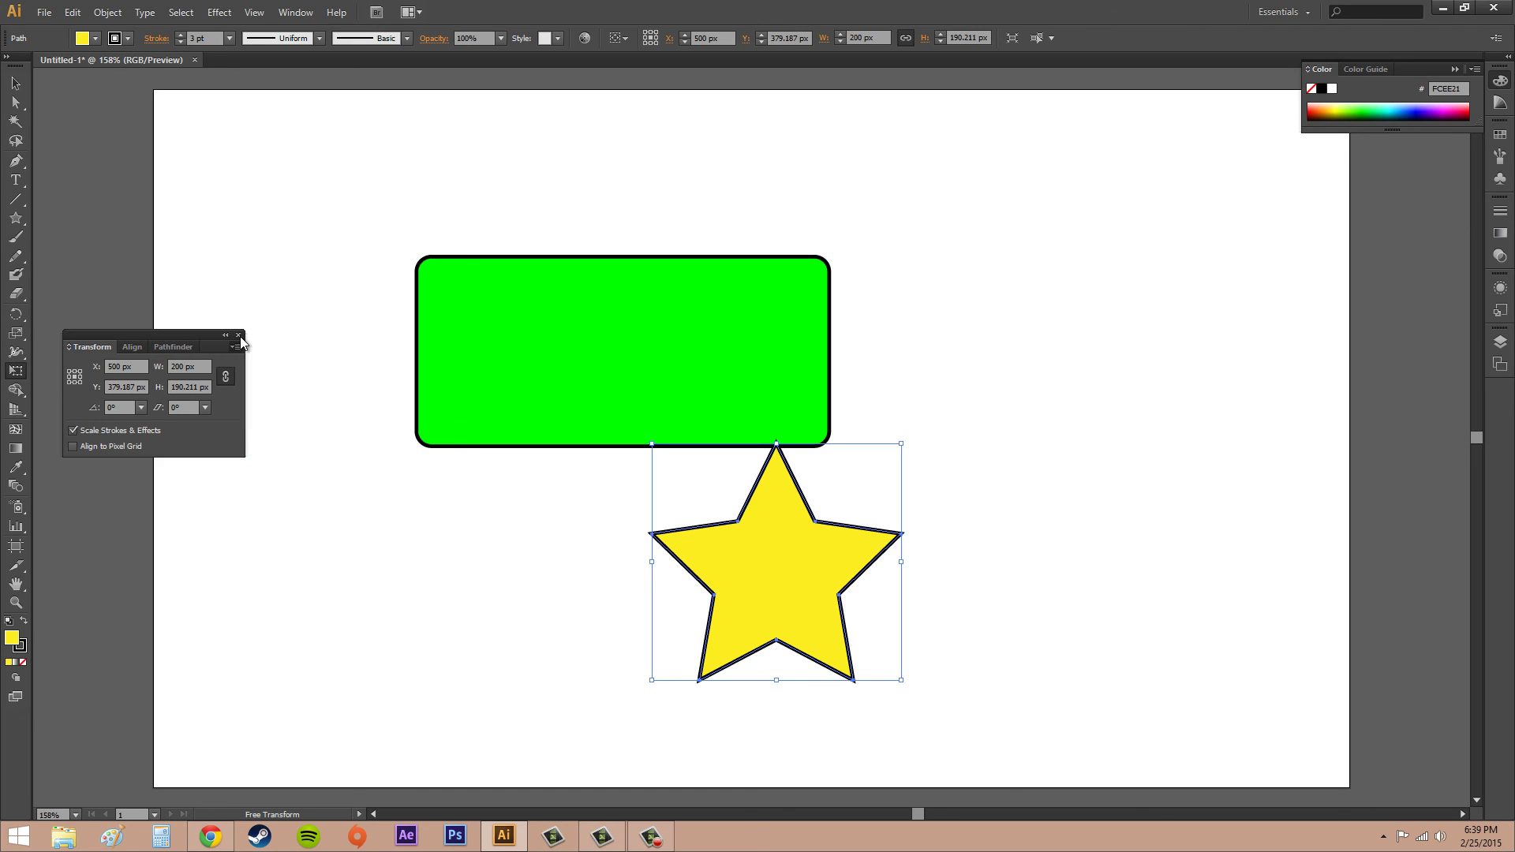
left_click(239, 334)
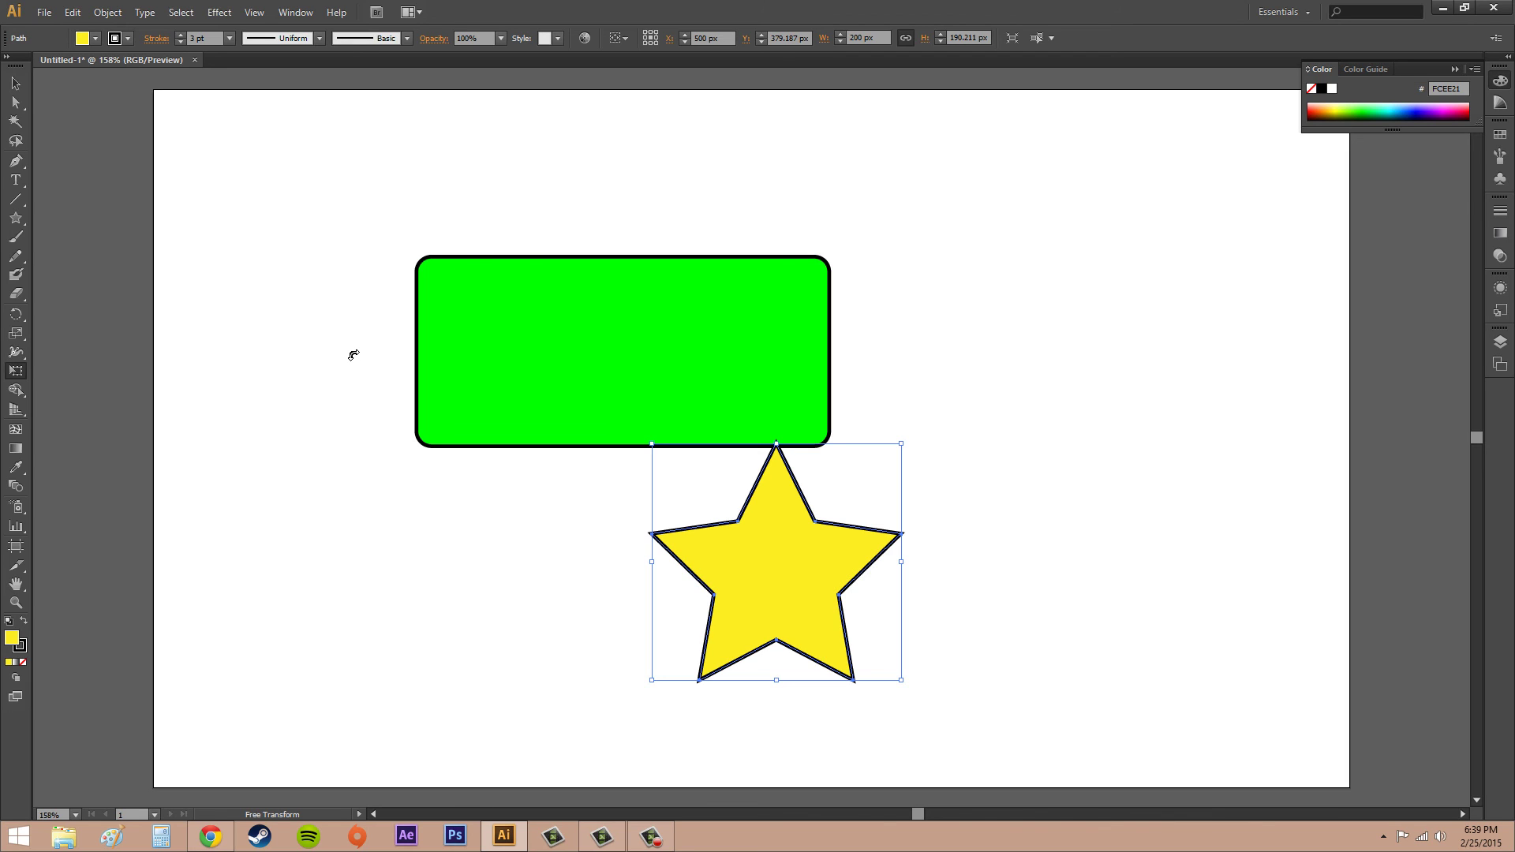
Step: Drag the star right with the Selection tool to X 659.494 px, then reselect it
left_click(15, 83)
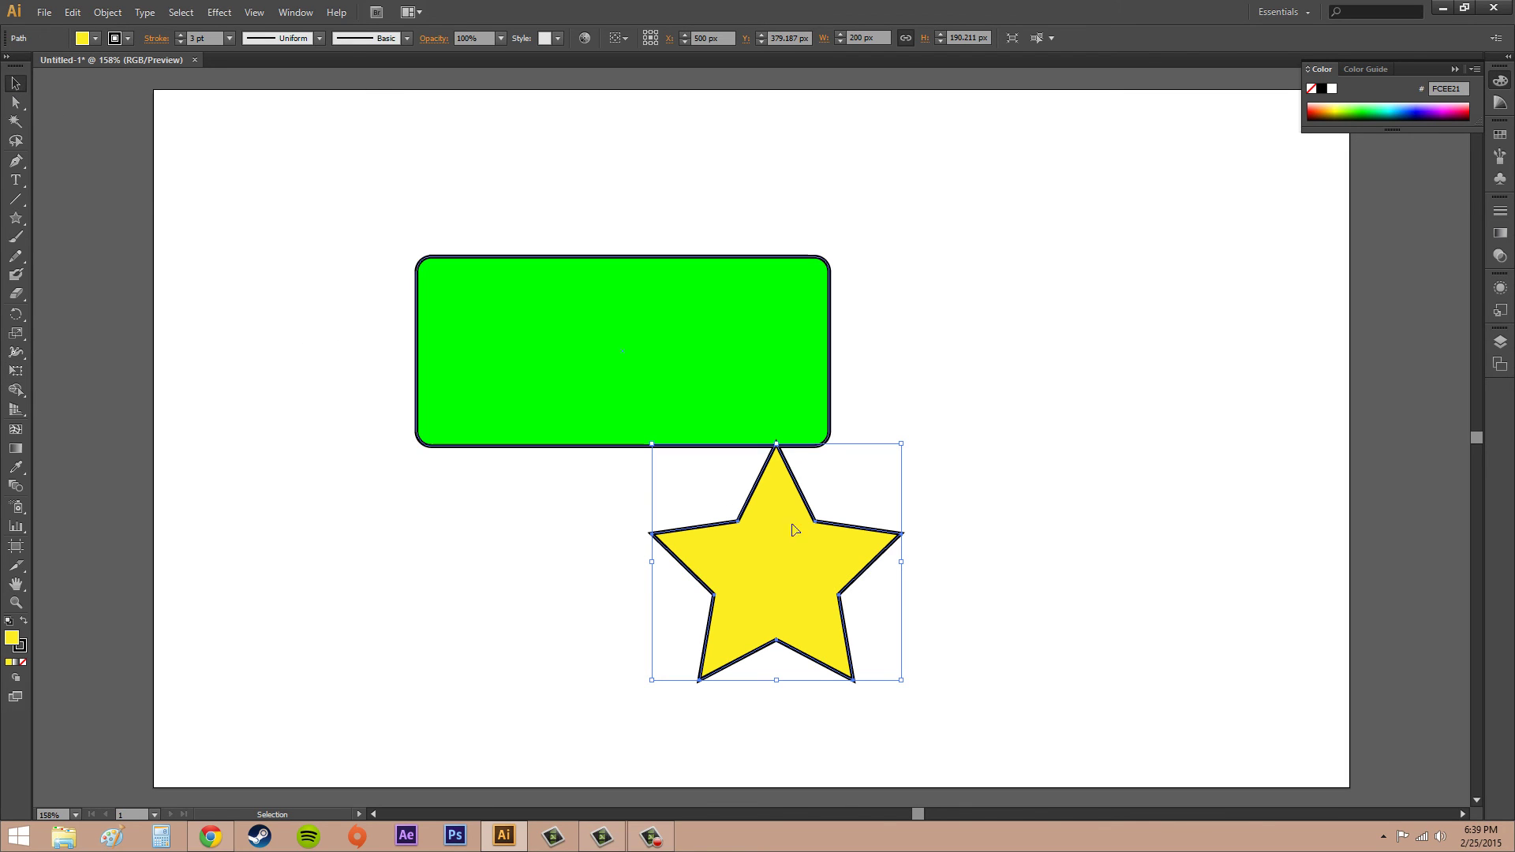
left_click_drag(802, 558, 1001, 549)
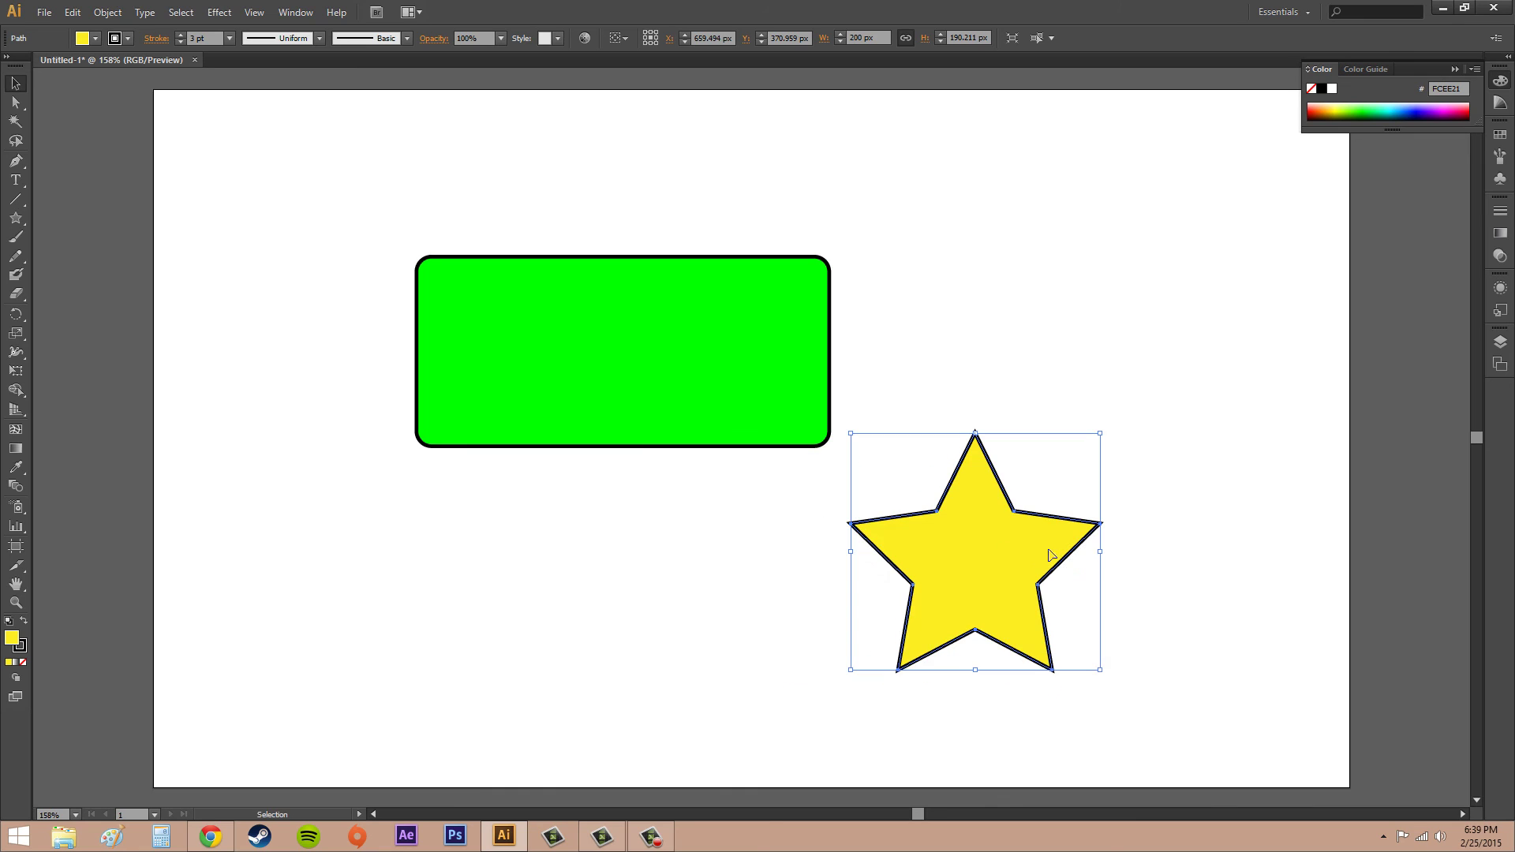
left_click(1056, 344)
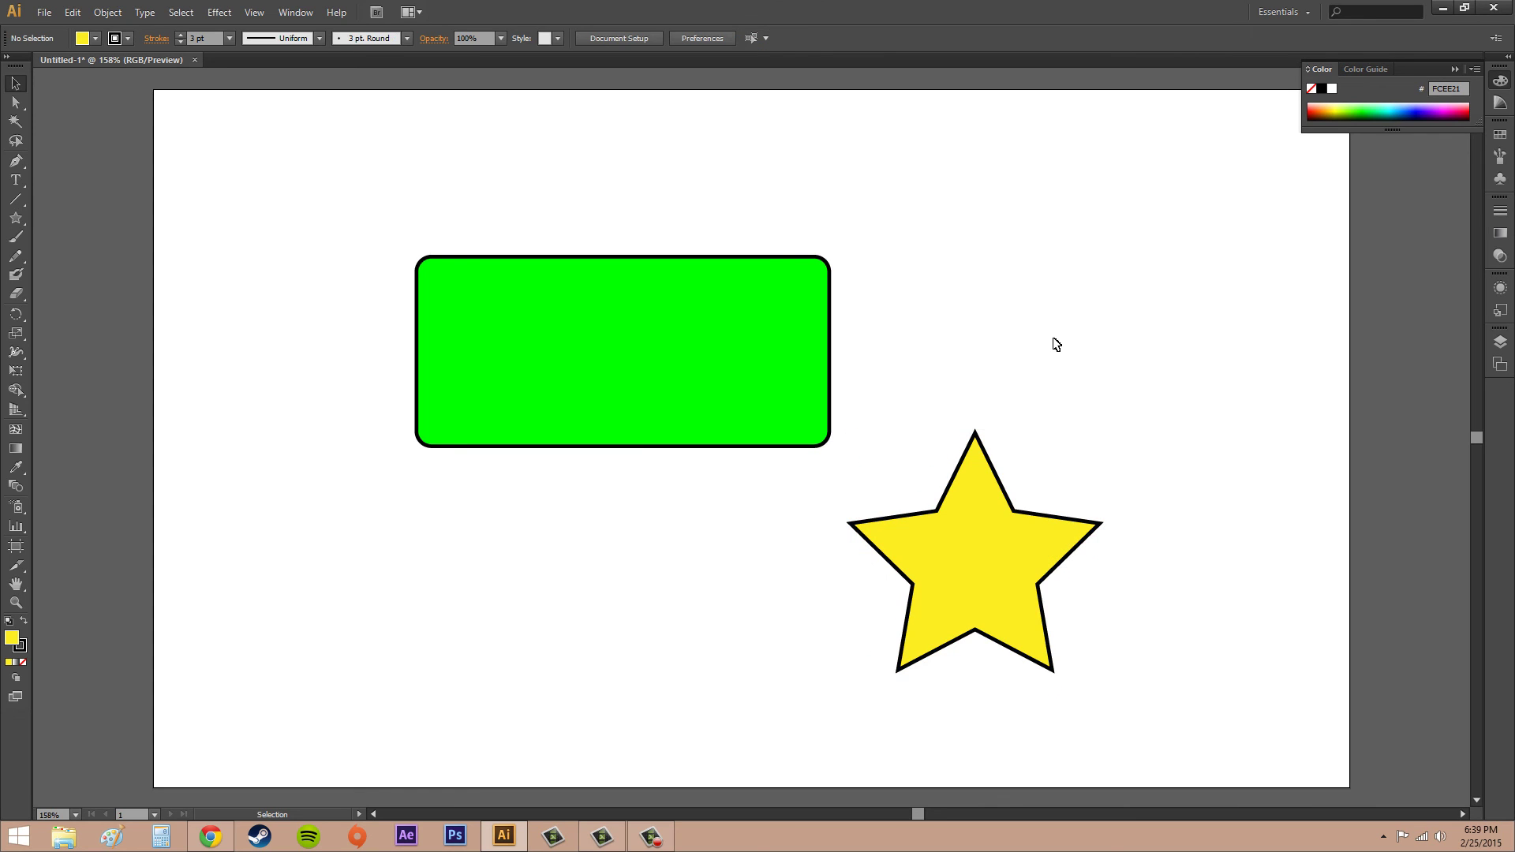
left_click(1001, 561)
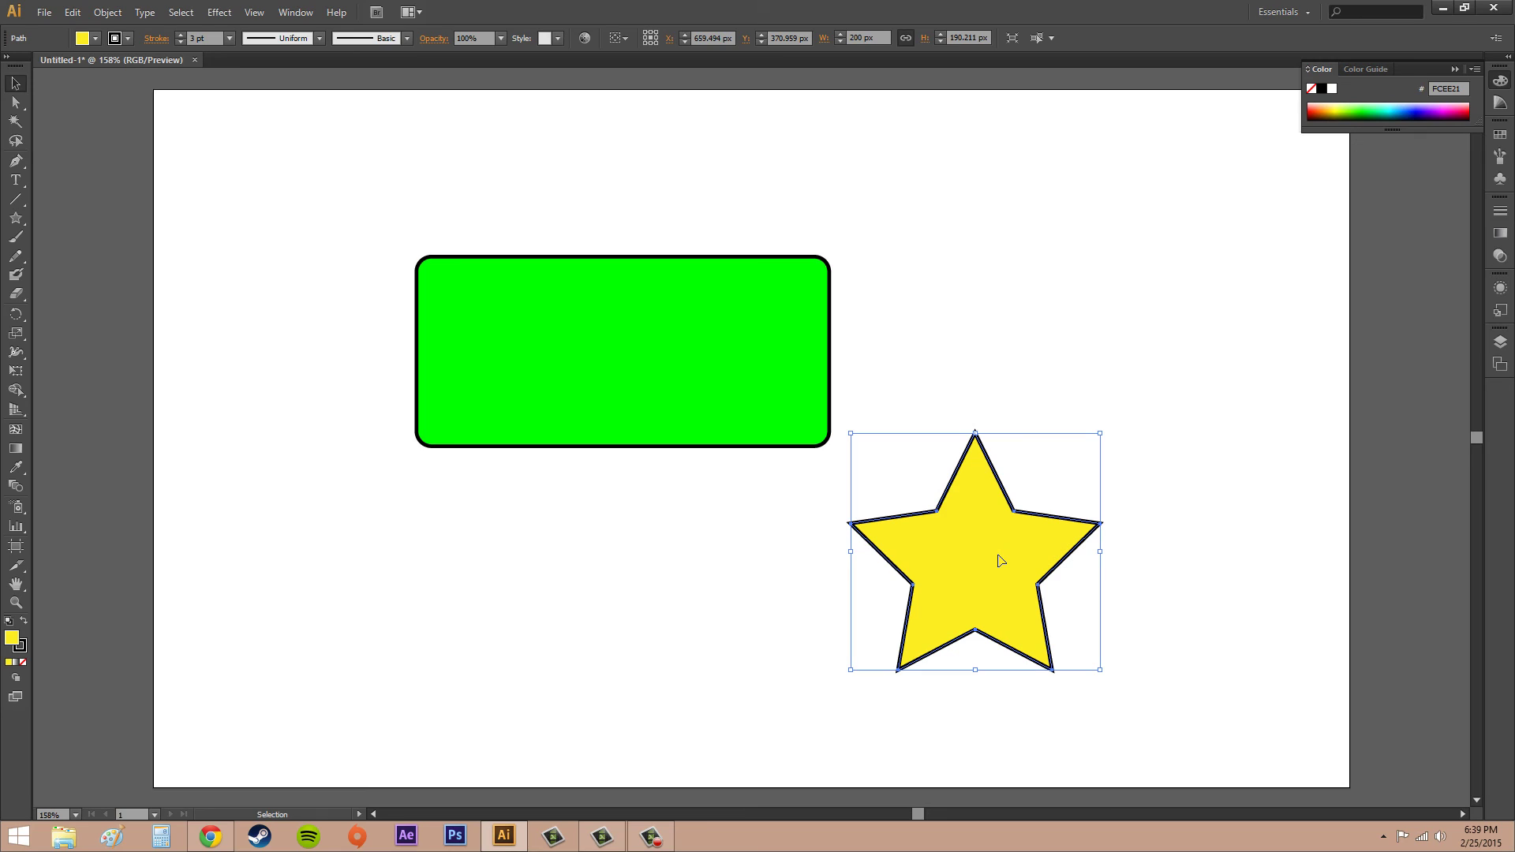